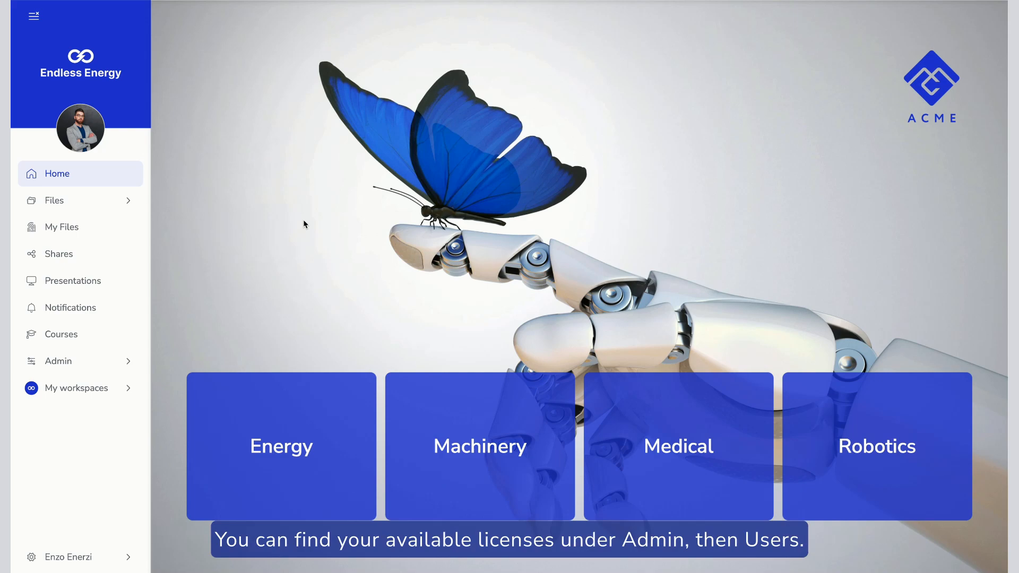
# Check the license and invitation usage in the workspace's user administration, and return to the home page
pyautogui.click(66, 361)
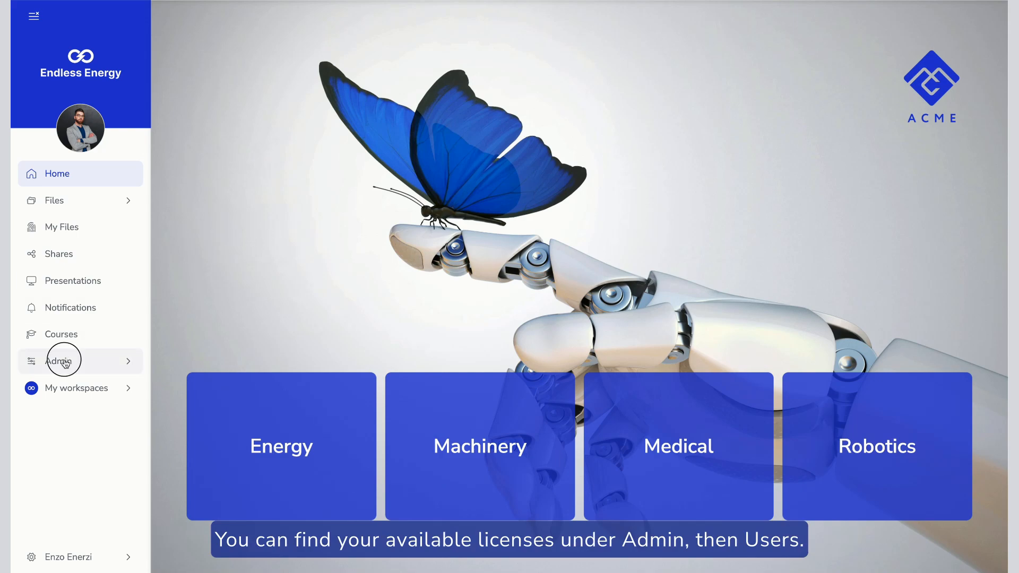
pyautogui.click(182, 333)
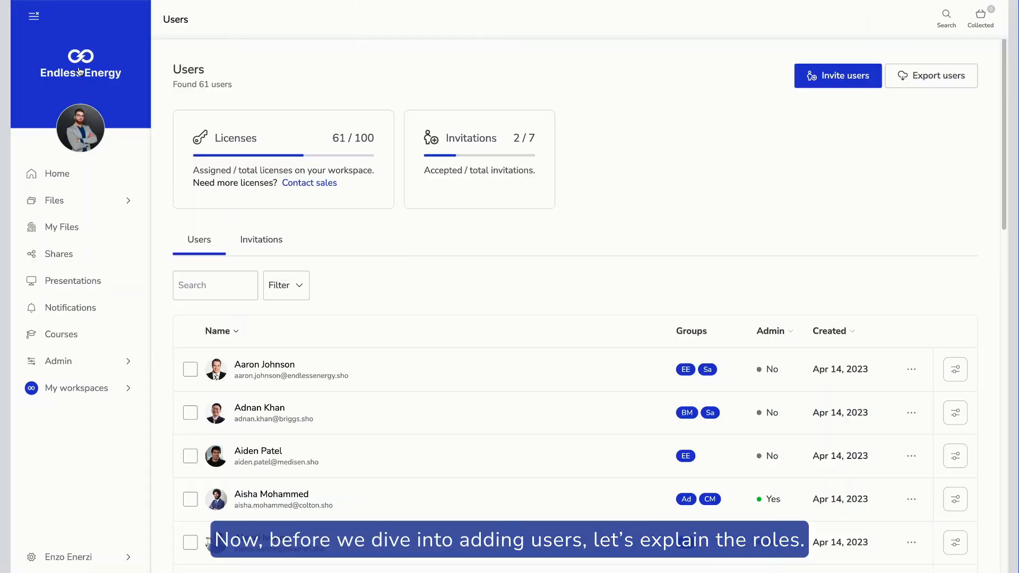
pyautogui.click(78, 70)
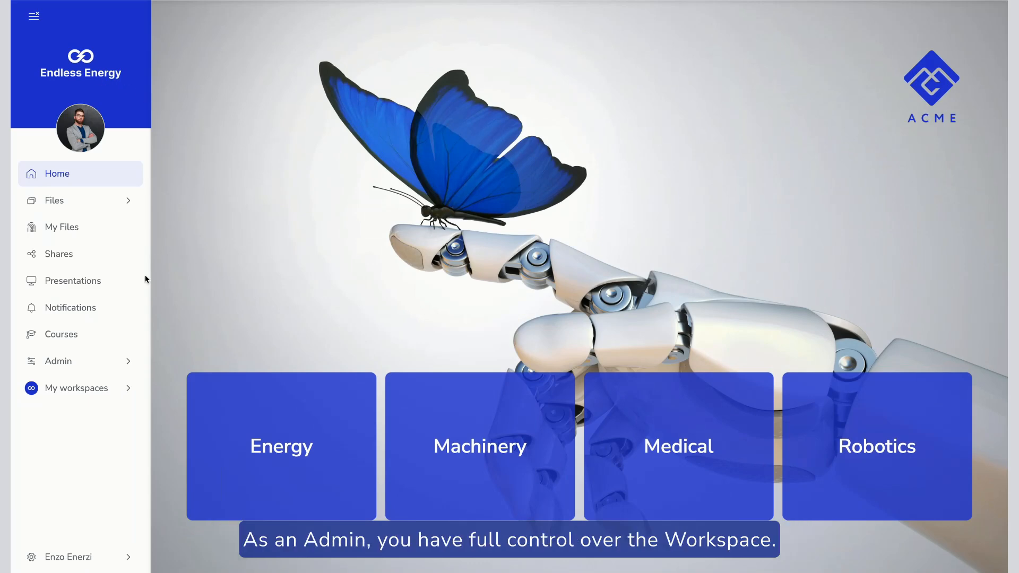
# Look through the full list of administration options available to a workspace admin
pyautogui.click(96, 365)
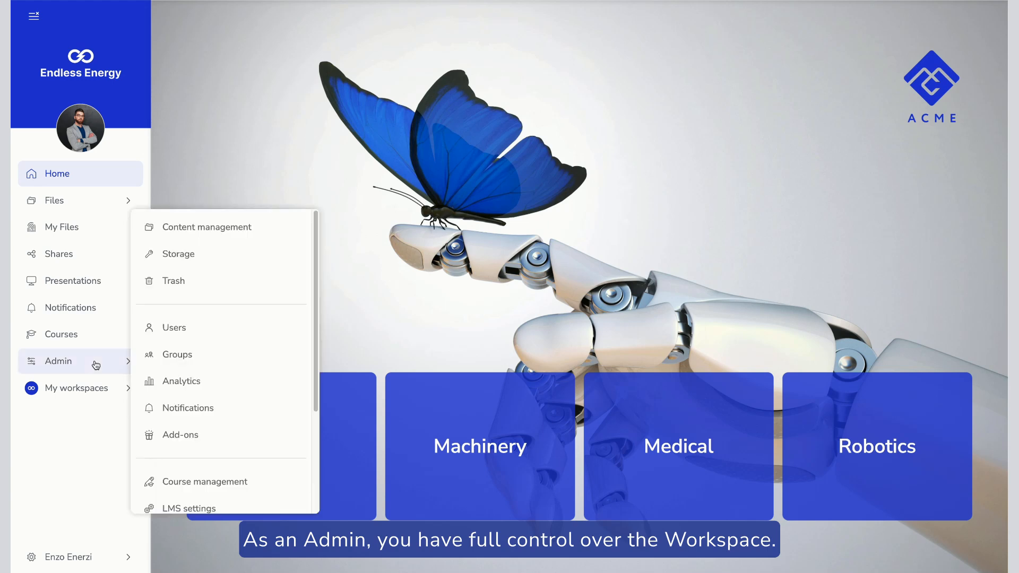
pyautogui.scroll(-2, 259, 363)
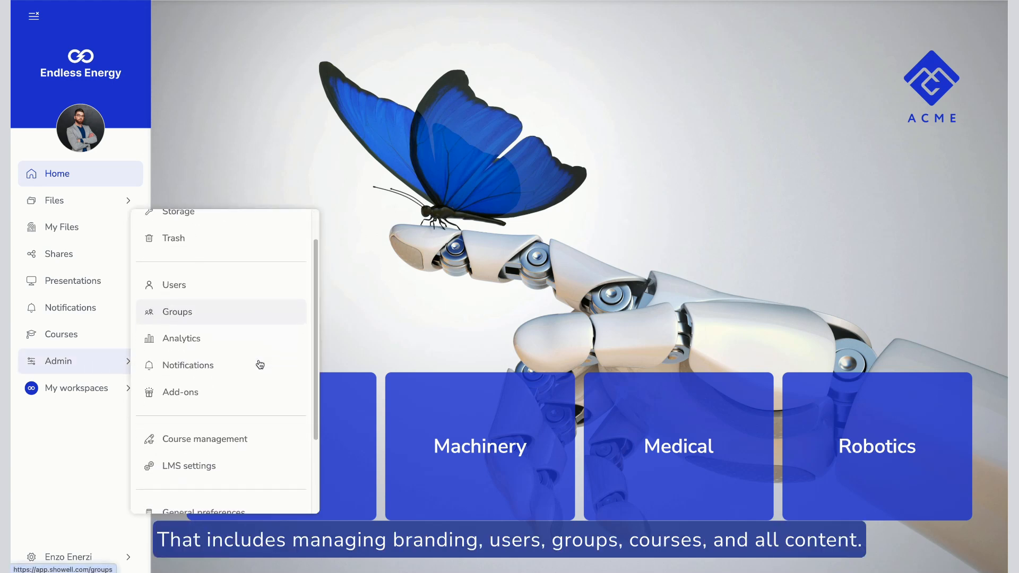
pyautogui.scroll(-4, 259, 364)
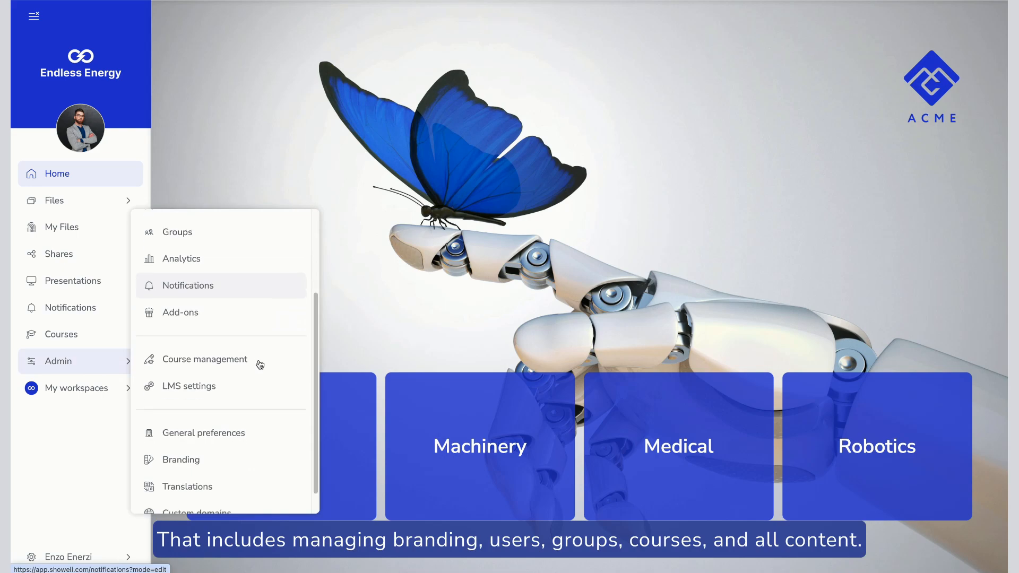
pyautogui.scroll(6, 258, 364)
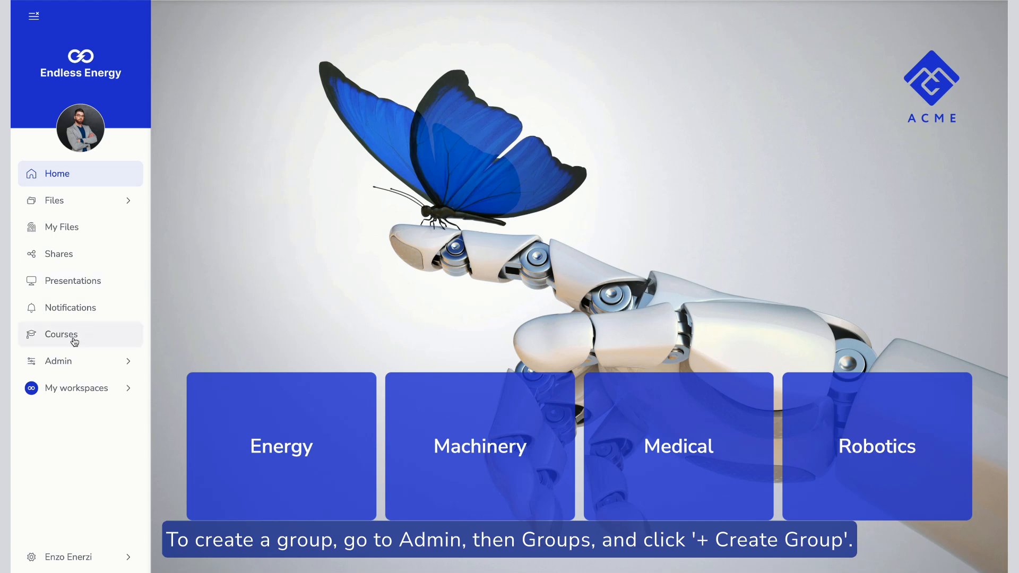
# Review the groups administration, including the blank group creation form and the member list of the Endless Energy group
pyautogui.click(58, 364)
pyautogui.click(173, 354)
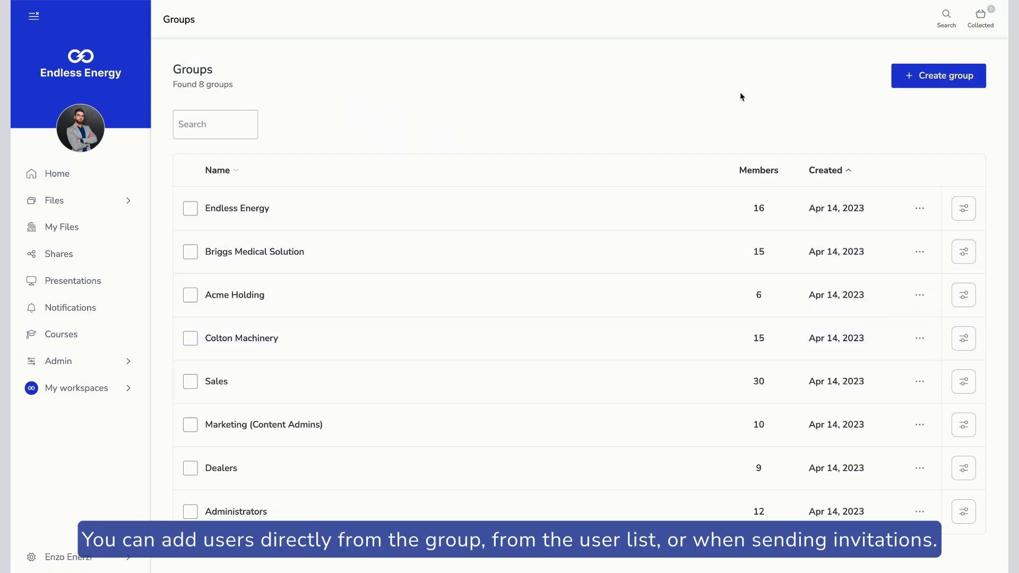
pyautogui.click(958, 78)
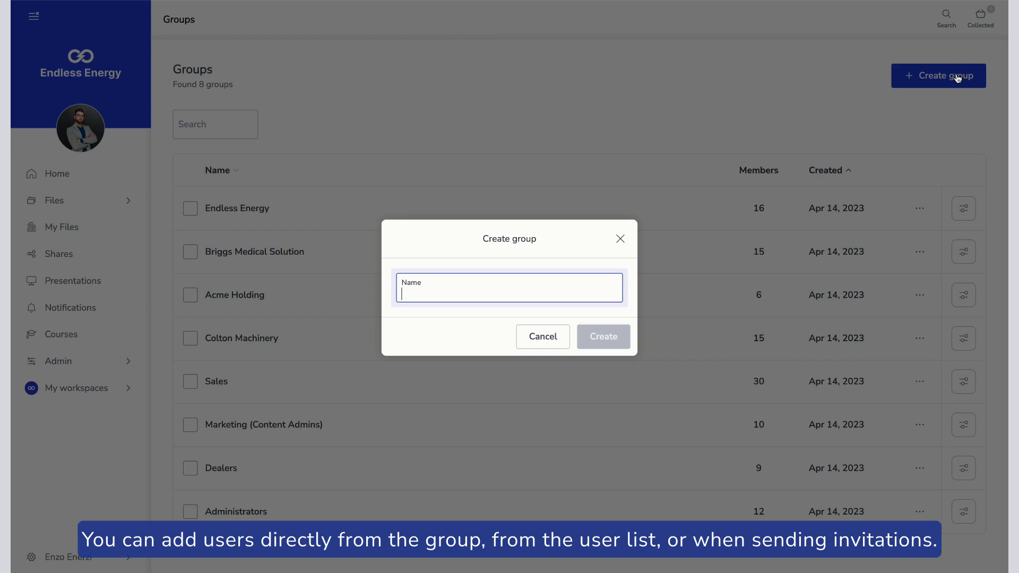
pyautogui.click(611, 243)
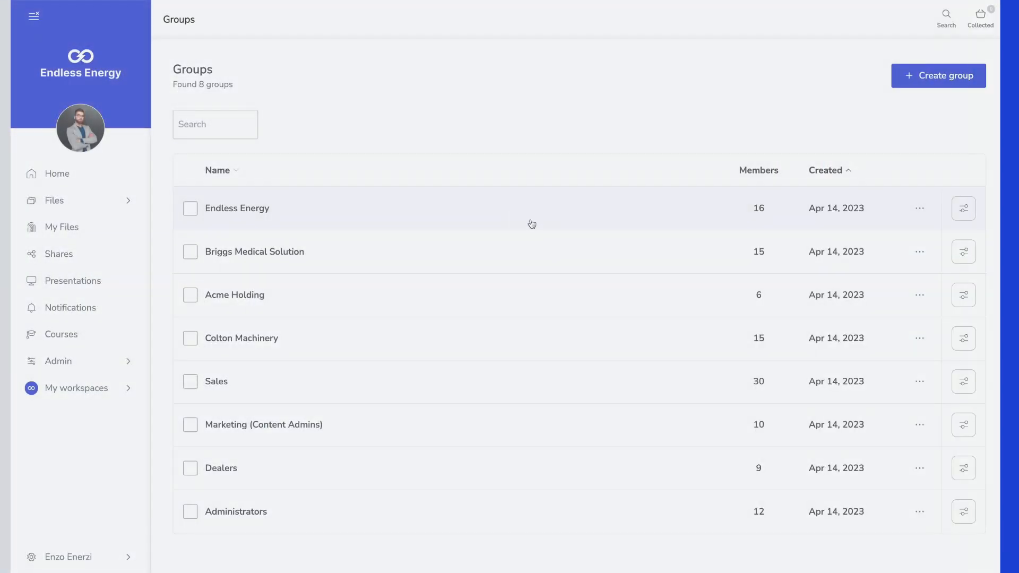
pyautogui.click(422, 203)
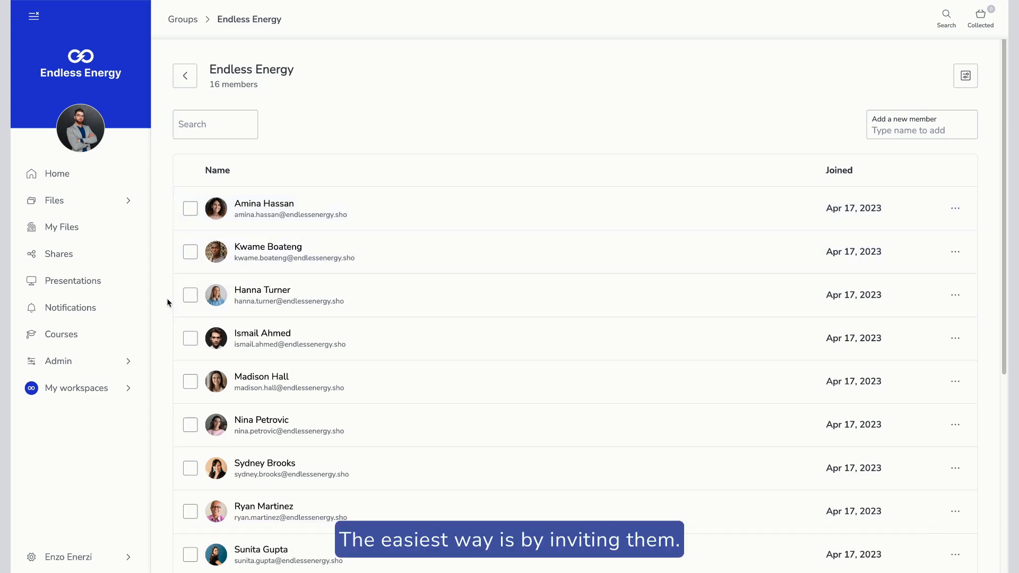
# Go to the user administration and start a new invitation for people to join the workspace
pyautogui.click(113, 357)
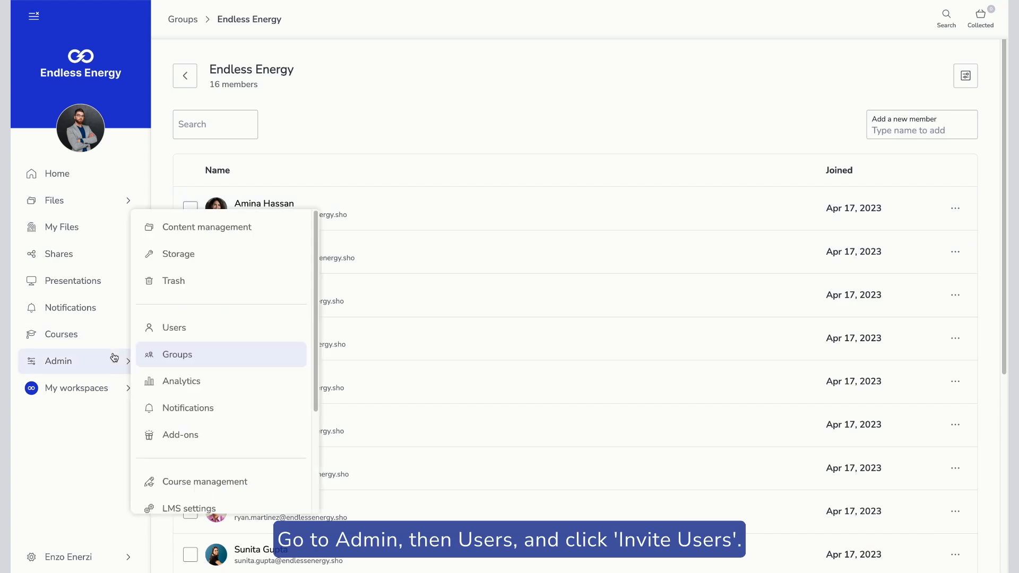
pyautogui.click(187, 332)
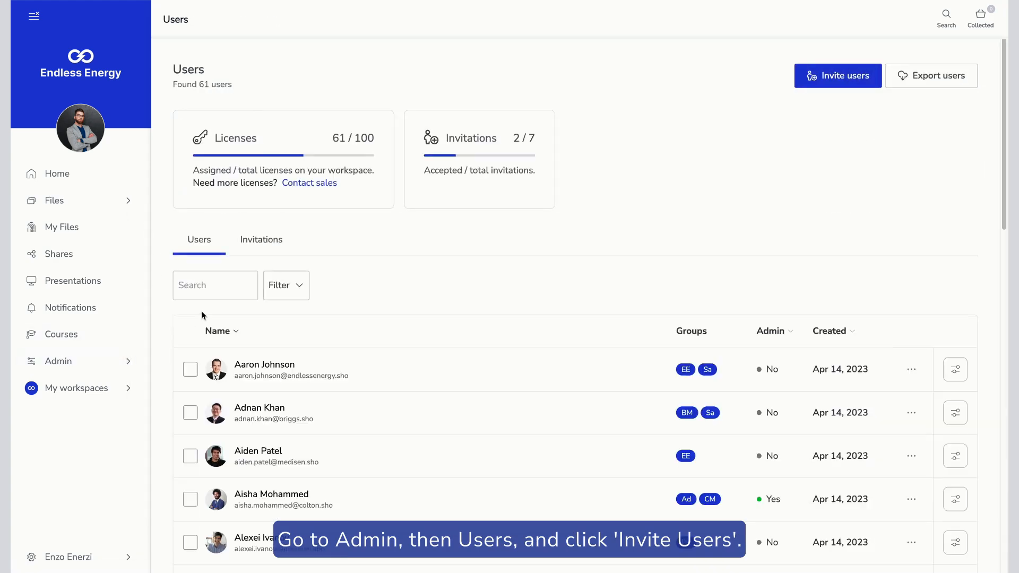
pyautogui.click(812, 83)
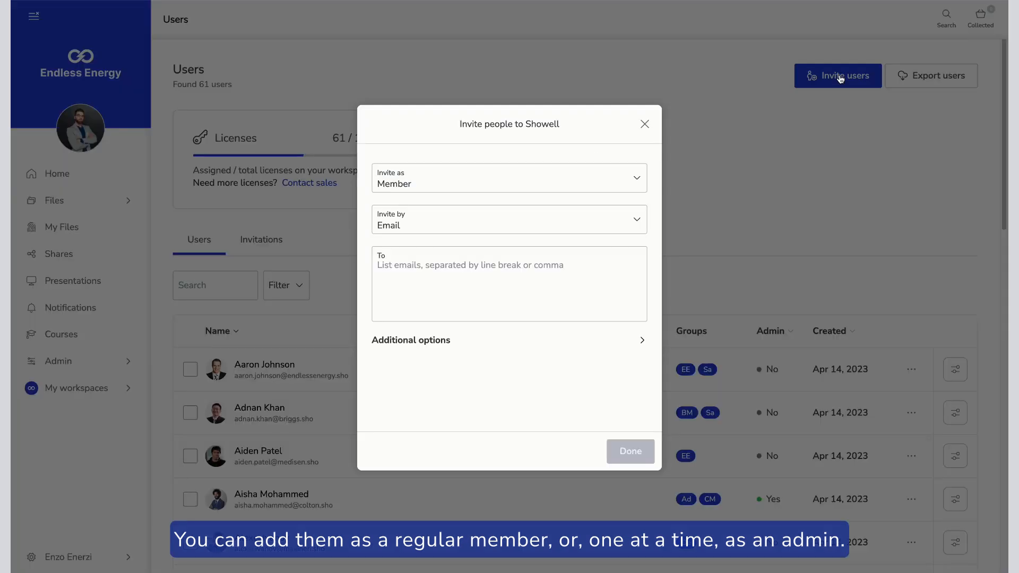
# Try Admin as the invitation role and set it back to Member
pyautogui.click(639, 178)
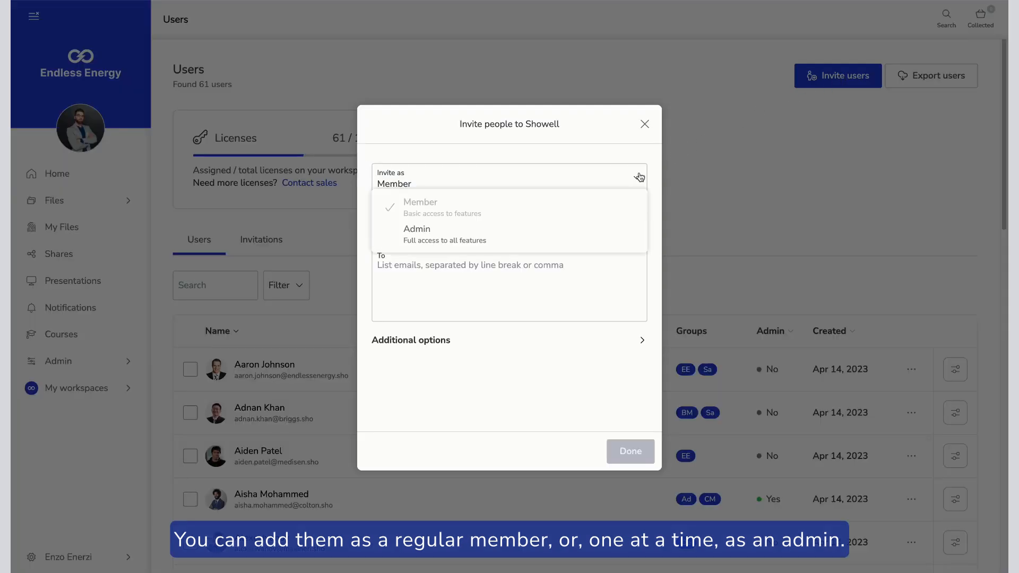
pyautogui.click(614, 232)
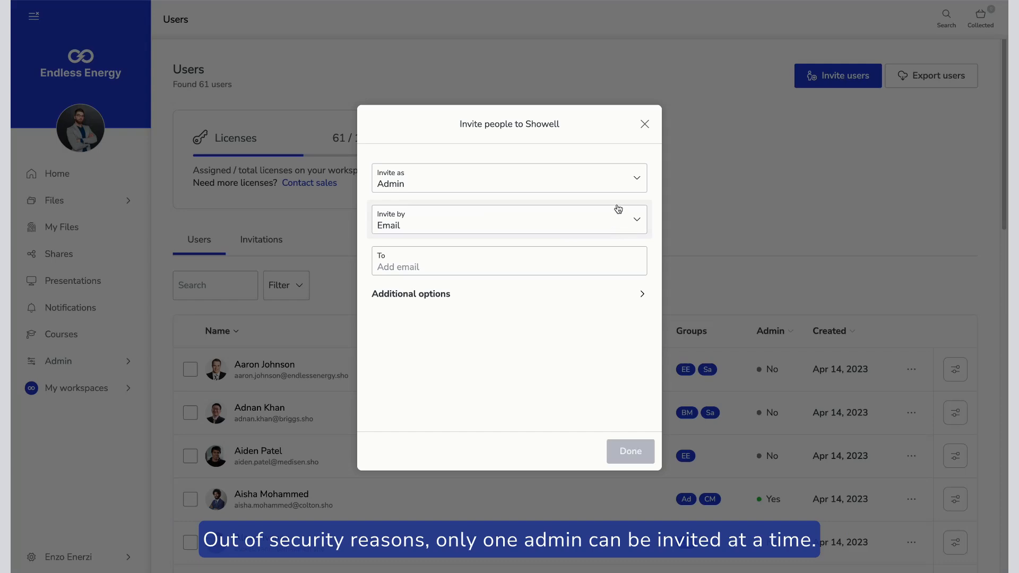
pyautogui.click(616, 186)
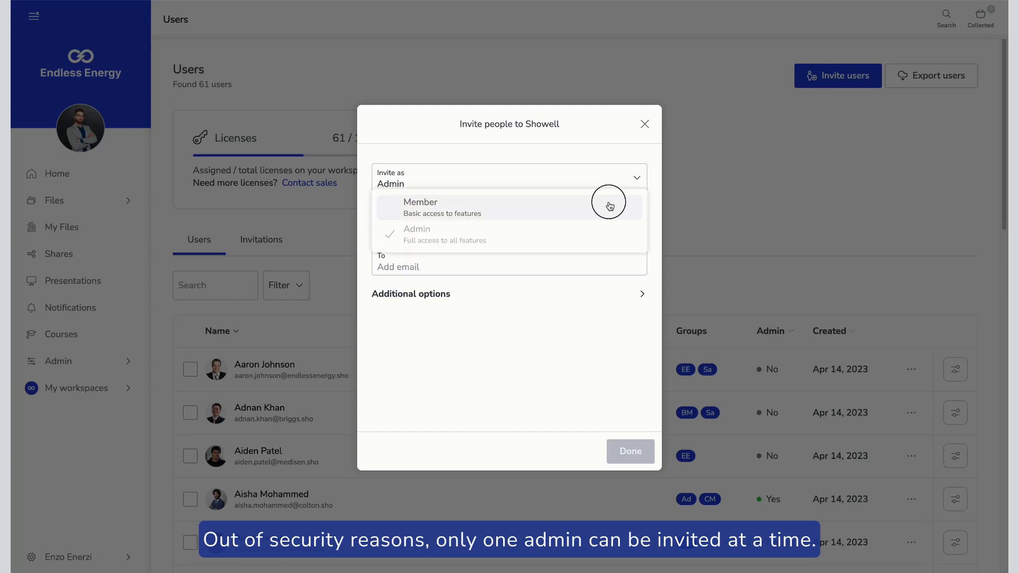
pyautogui.click(610, 206)
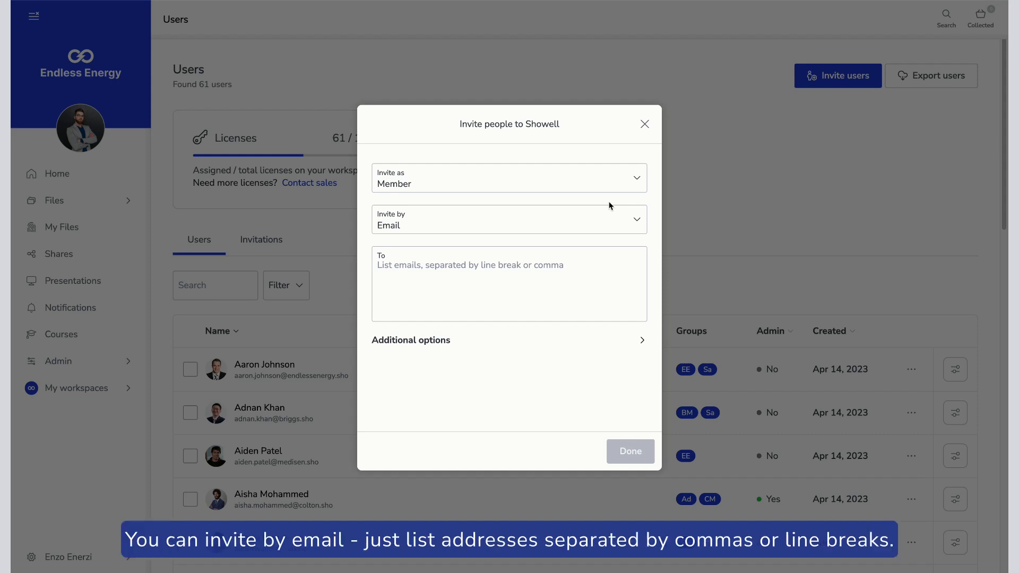
# View the available invitation methods and keep the invitation by Email
pyautogui.click(602, 216)
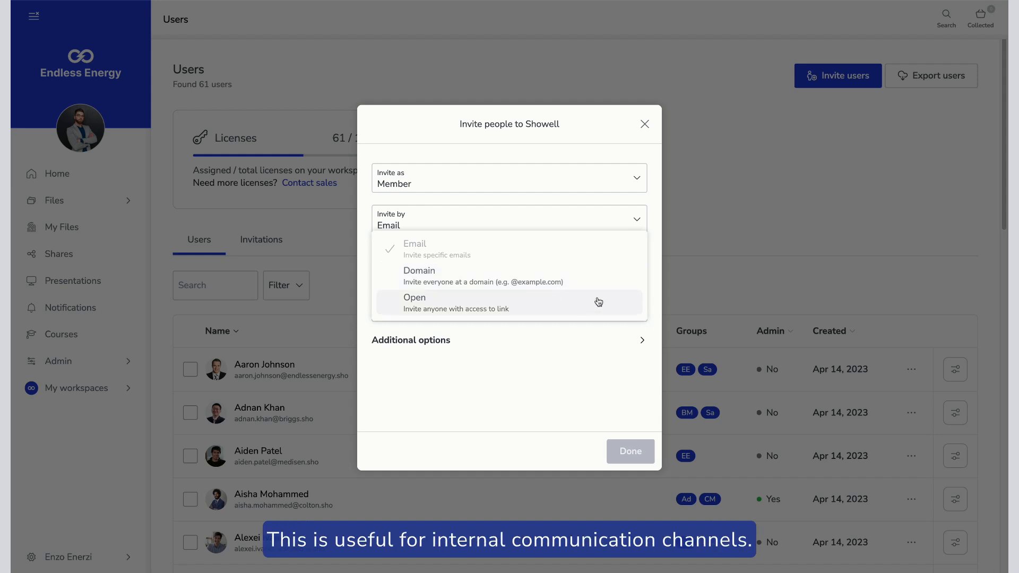
pyautogui.click(656, 253)
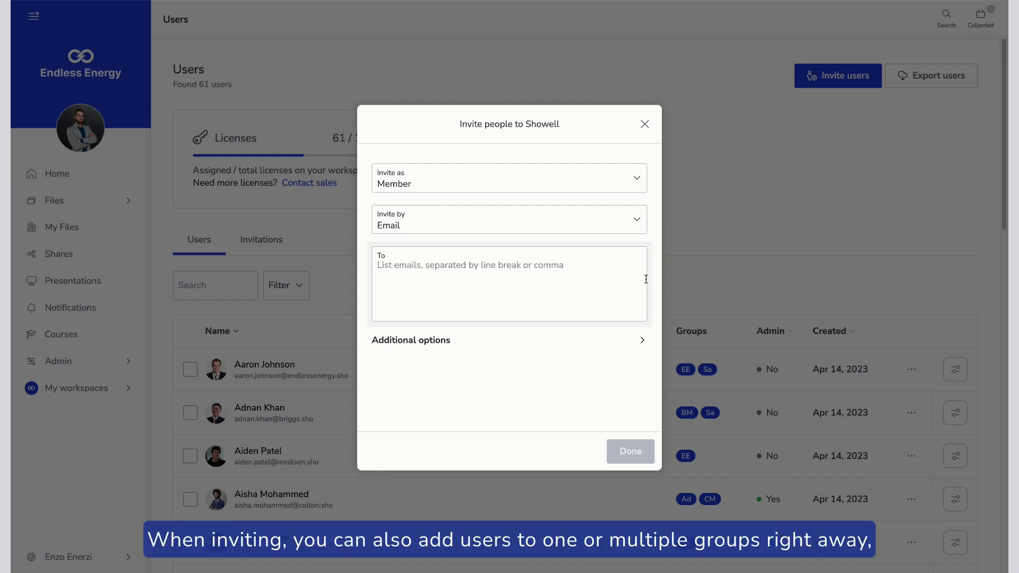
# Expand the invitation's additional options and view the groups that invitees can be added to, without choosing one
pyautogui.click(631, 344)
pyautogui.scroll(-2, 631, 346)
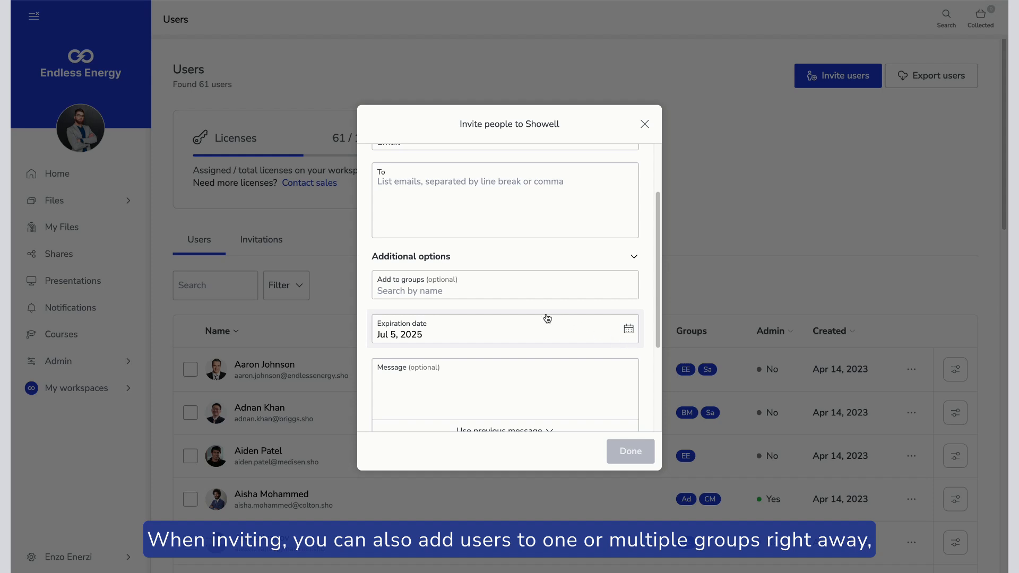
pyautogui.click(445, 295)
pyautogui.scroll(-1, 455, 382)
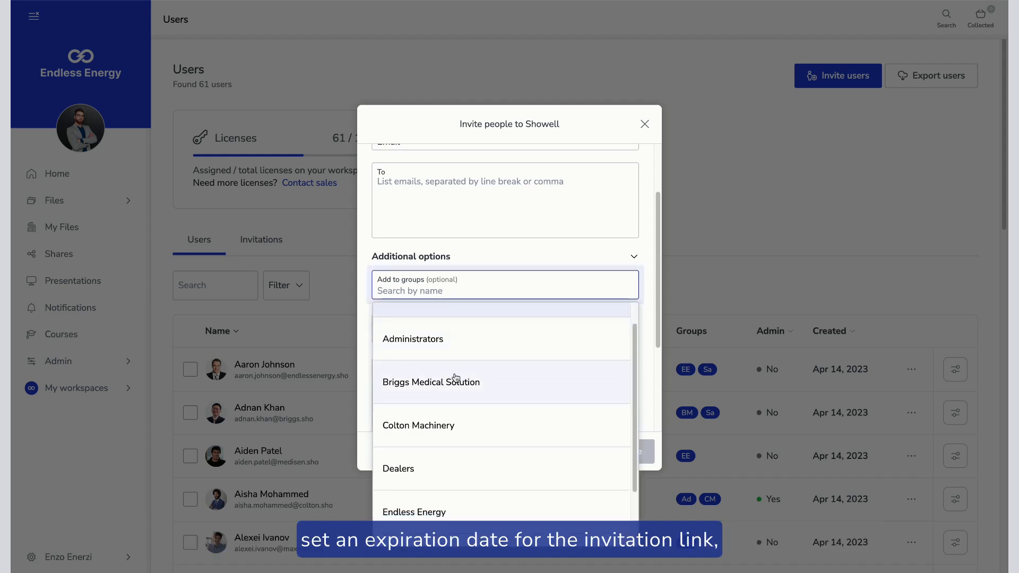
pyautogui.scroll(1, 578, 315)
pyautogui.click(646, 283)
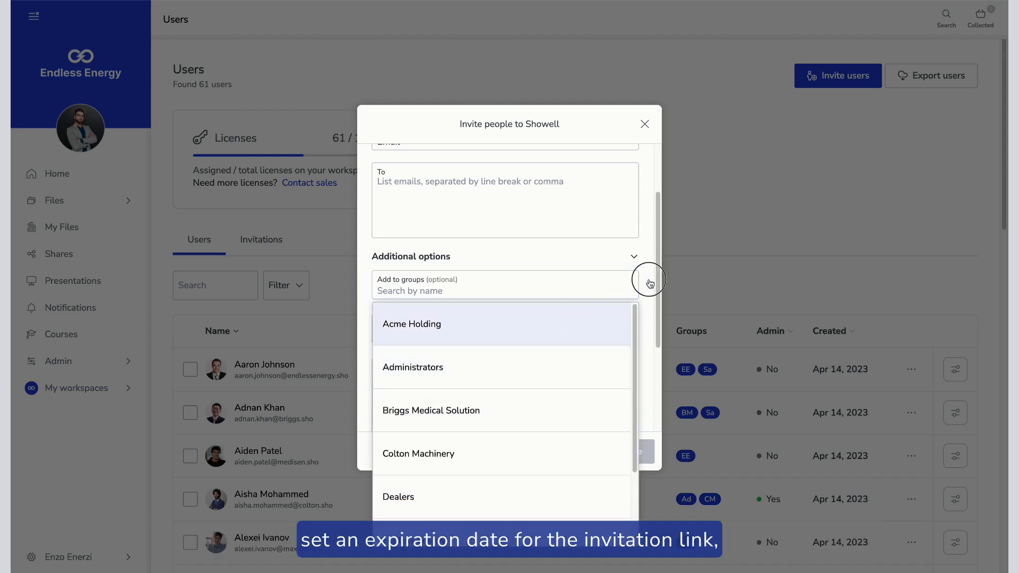
# Leave the optional invitation message blank and enable notifying the inviter
pyautogui.scroll(-2, 516, 334)
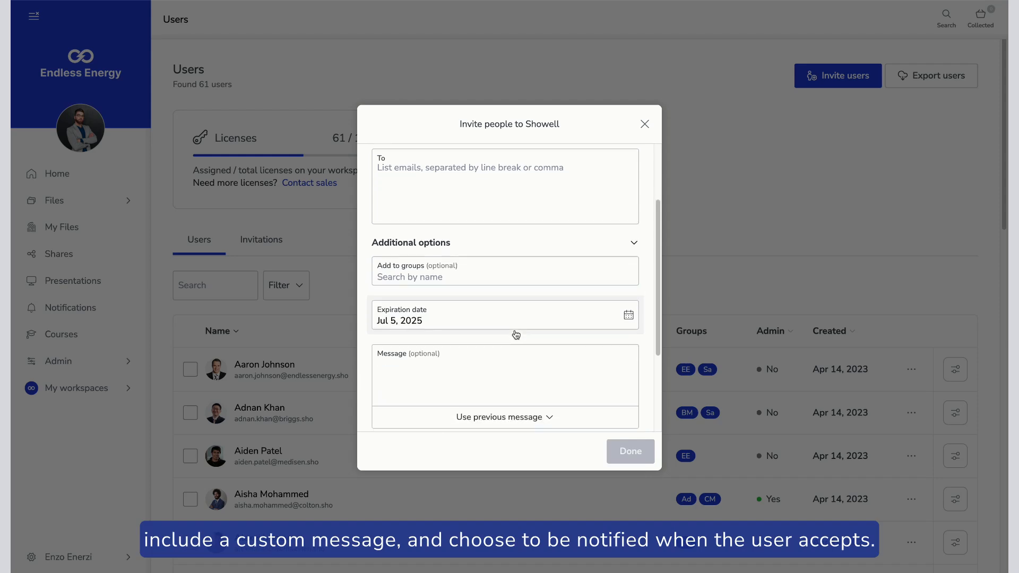
pyautogui.click(498, 345)
pyautogui.scroll(-2, 497, 346)
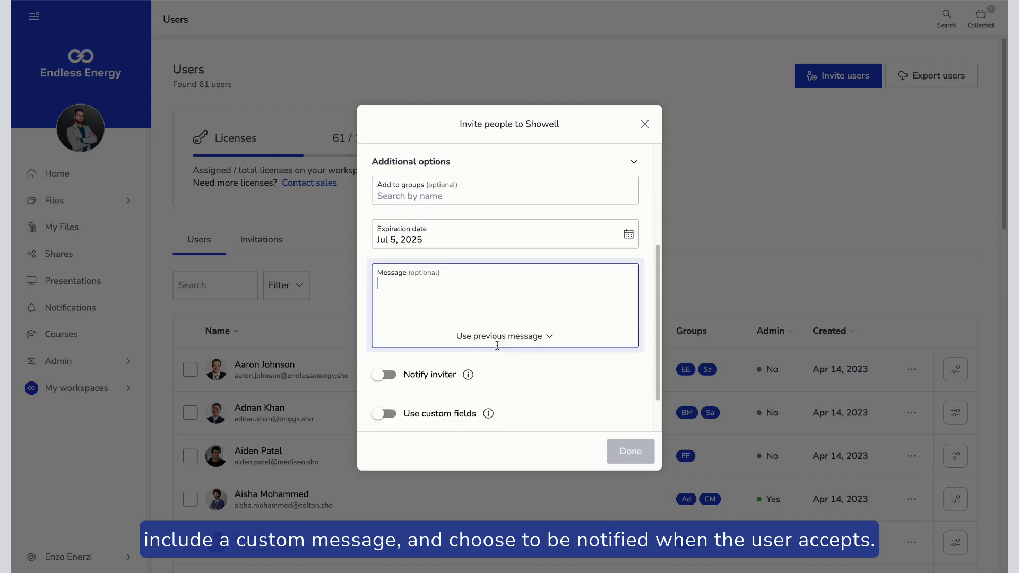
pyautogui.click(387, 324)
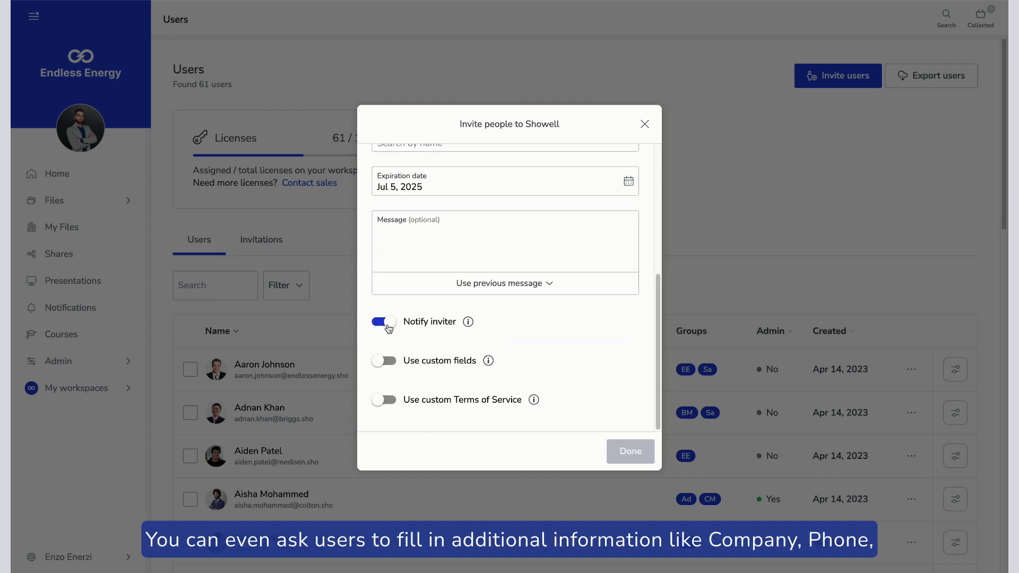
# Enable custom fields for the invitation with Country, Phone and Company selected, and enable the custom Terms of Service
pyautogui.click(383, 361)
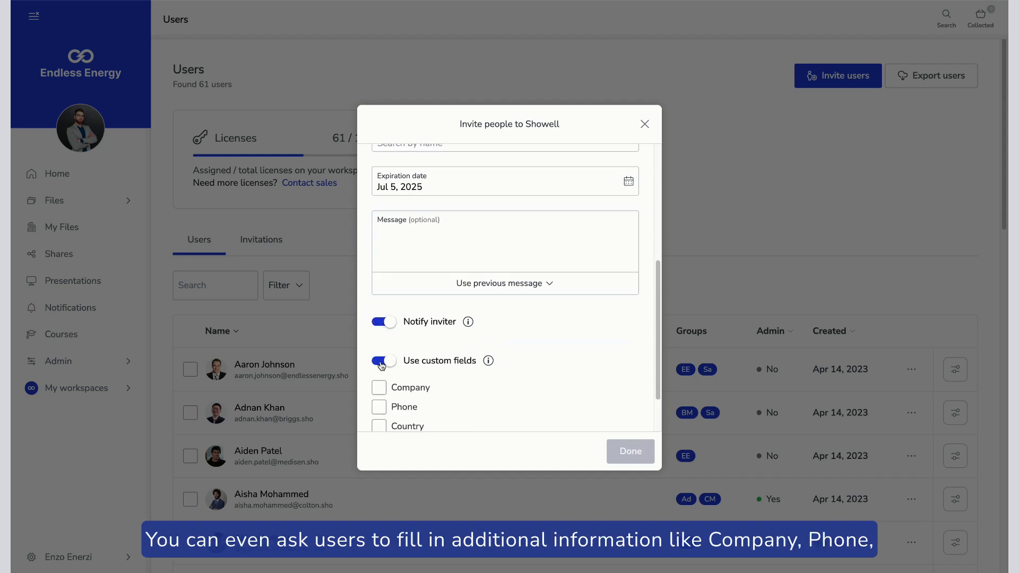
pyautogui.scroll(-2, 380, 369)
pyautogui.click(379, 367)
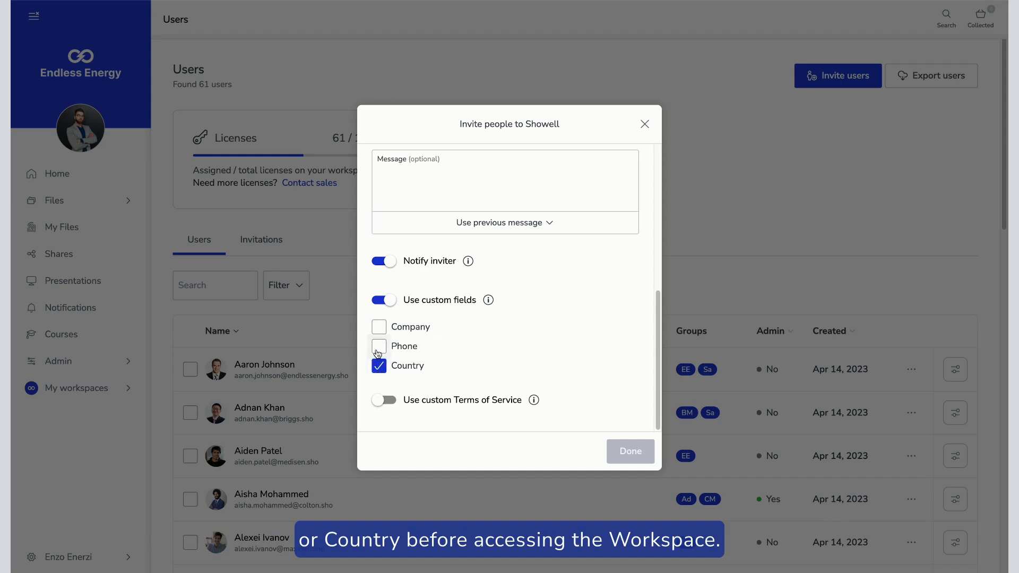
pyautogui.click(379, 347)
pyautogui.click(377, 328)
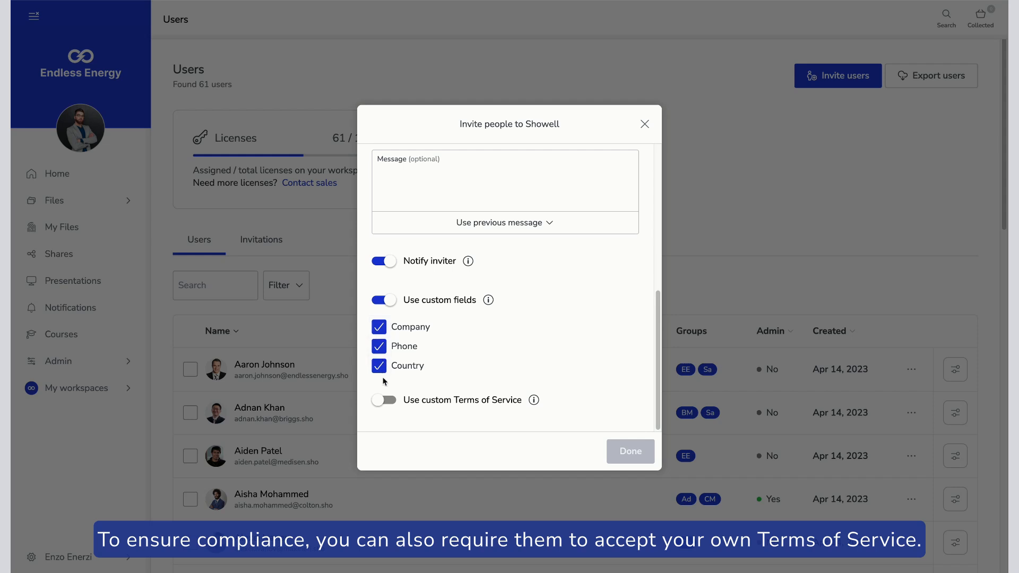
pyautogui.click(387, 401)
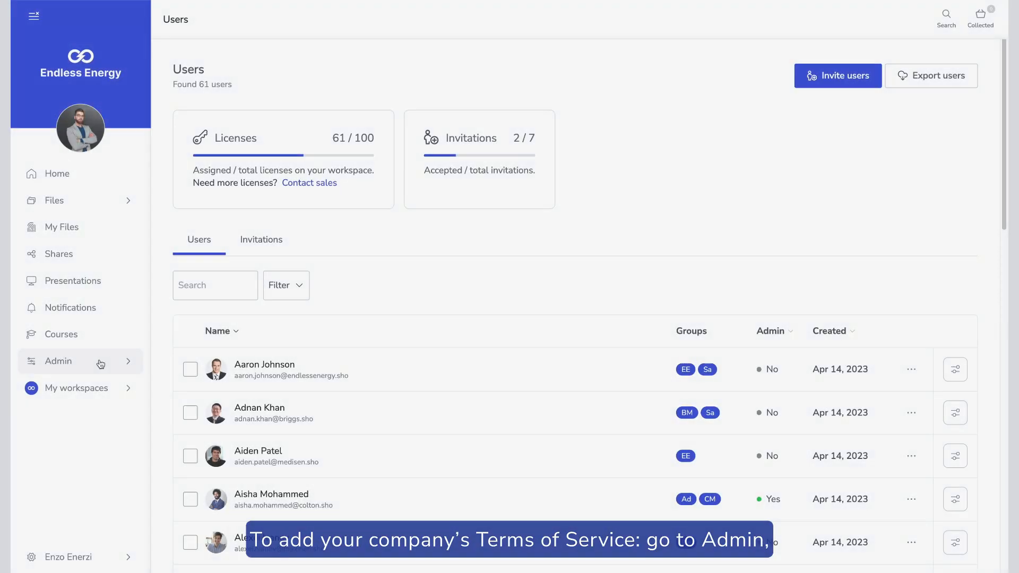
# Open the workspace's general preferences and inspect the custom Terms of Service link for user invitations
pyautogui.click(101, 363)
pyautogui.scroll(-3, 193, 364)
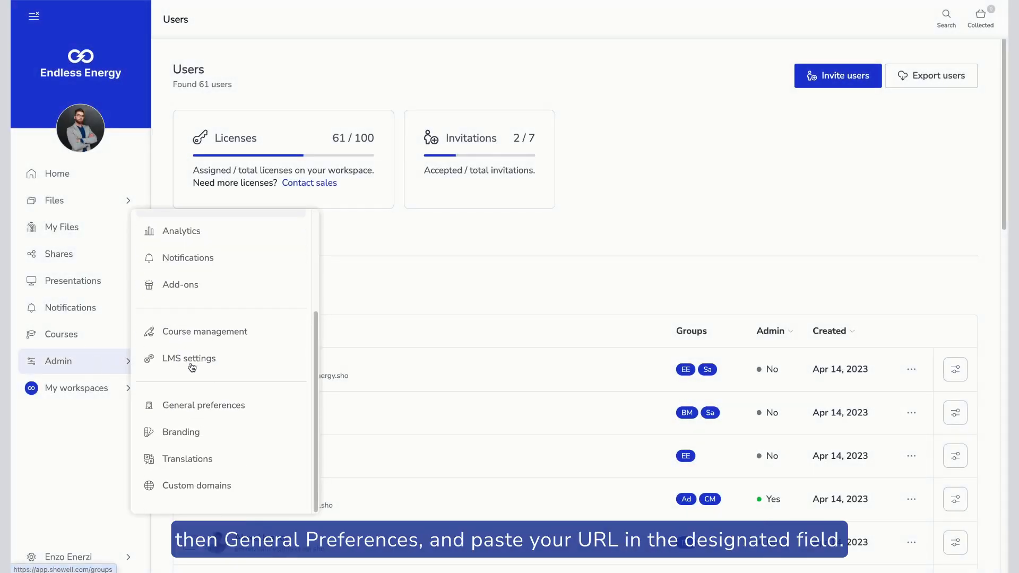
pyautogui.click(193, 407)
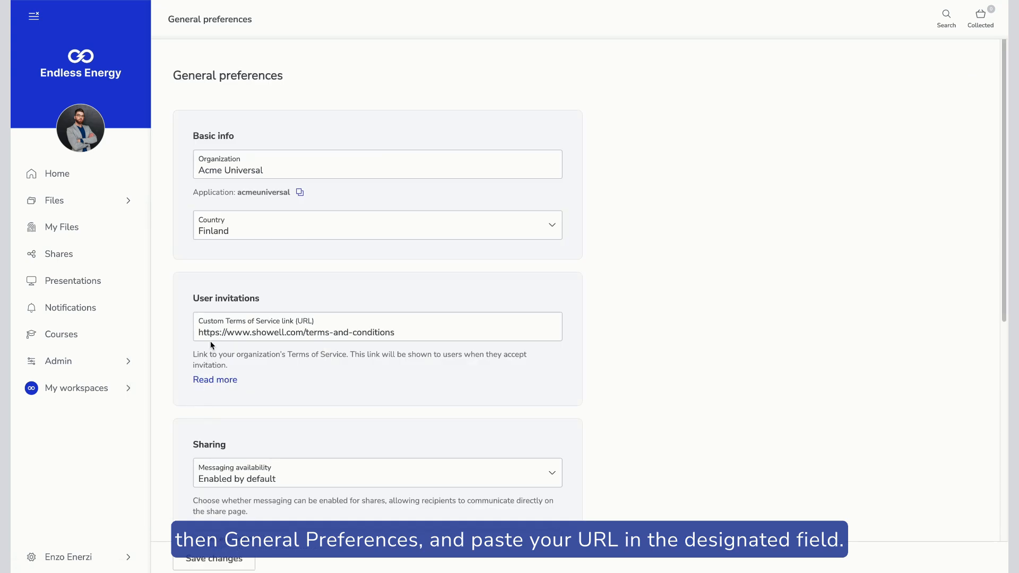
pyautogui.moveTo(204, 332); pyautogui.dragTo(418, 330)
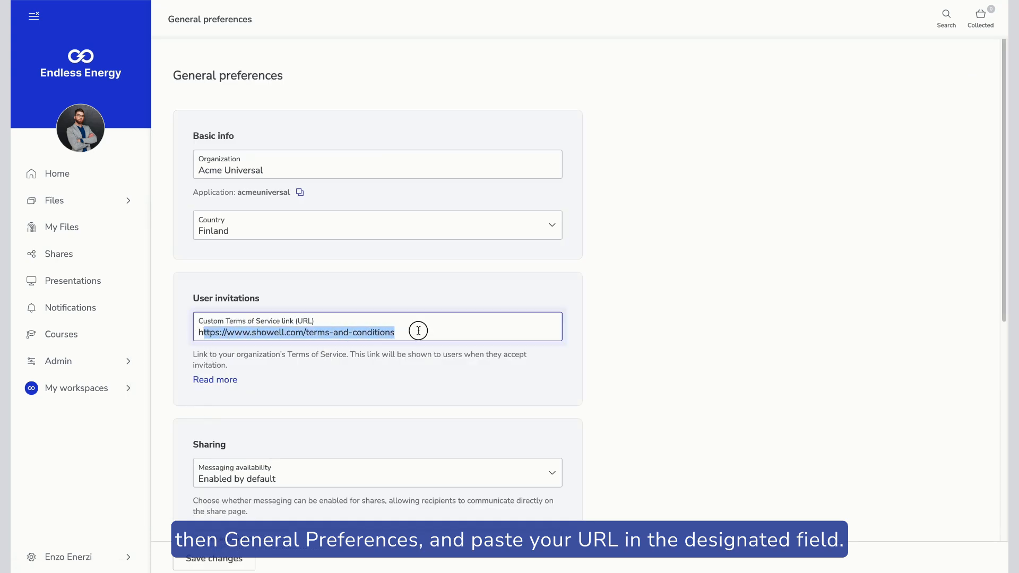
pyautogui.click(397, 333)
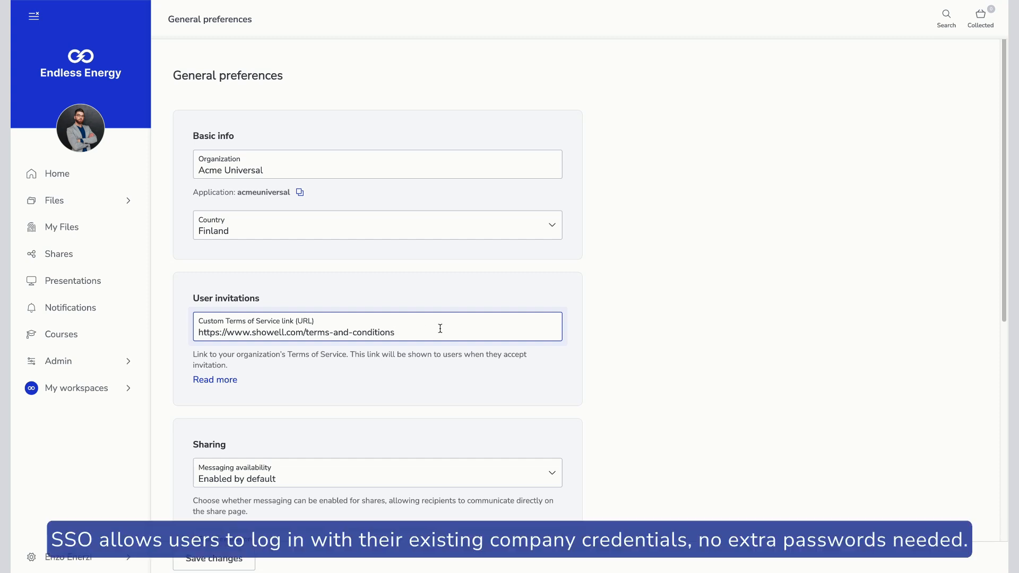
pyautogui.click(632, 329)
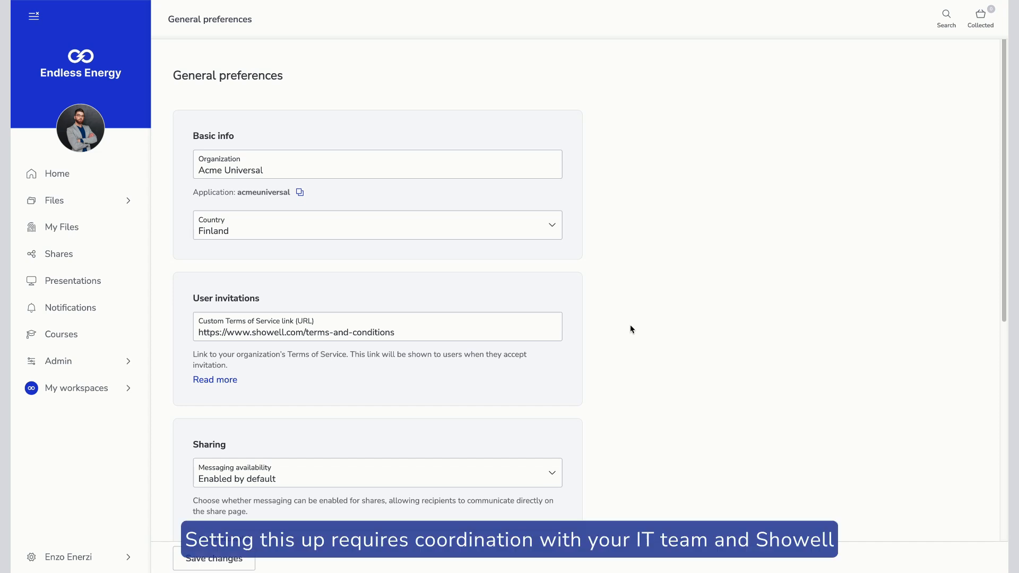
# Enable SSO invitations in the Experimental section of the general preferences
pyautogui.scroll(-4, 632, 329)
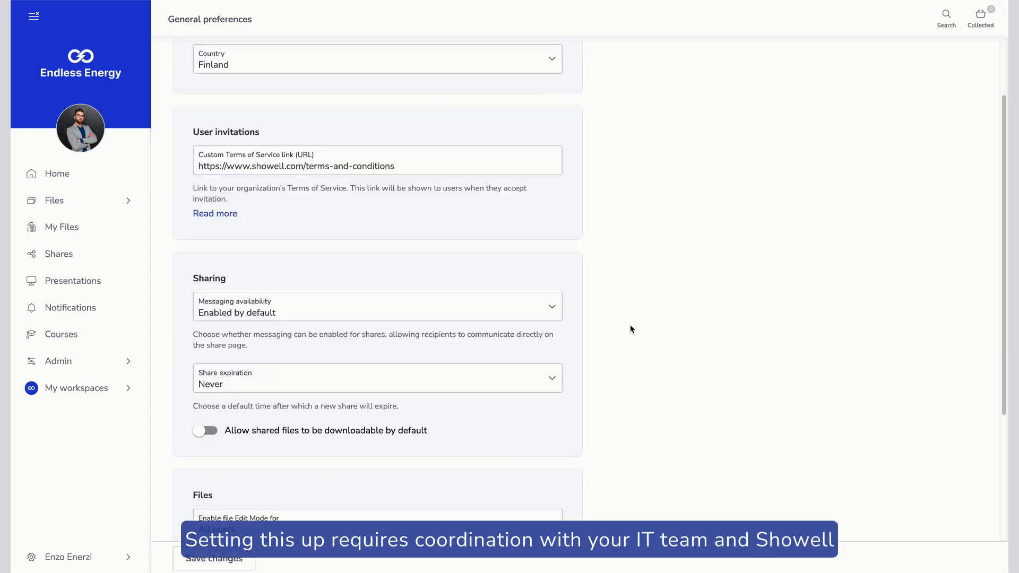
pyautogui.scroll(-4, 632, 329)
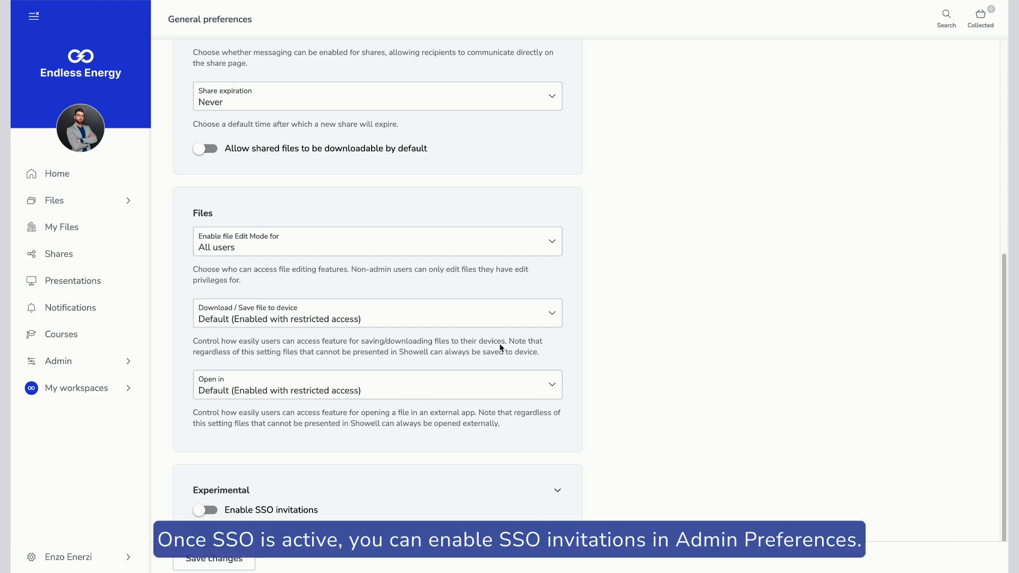
pyautogui.click(206, 511)
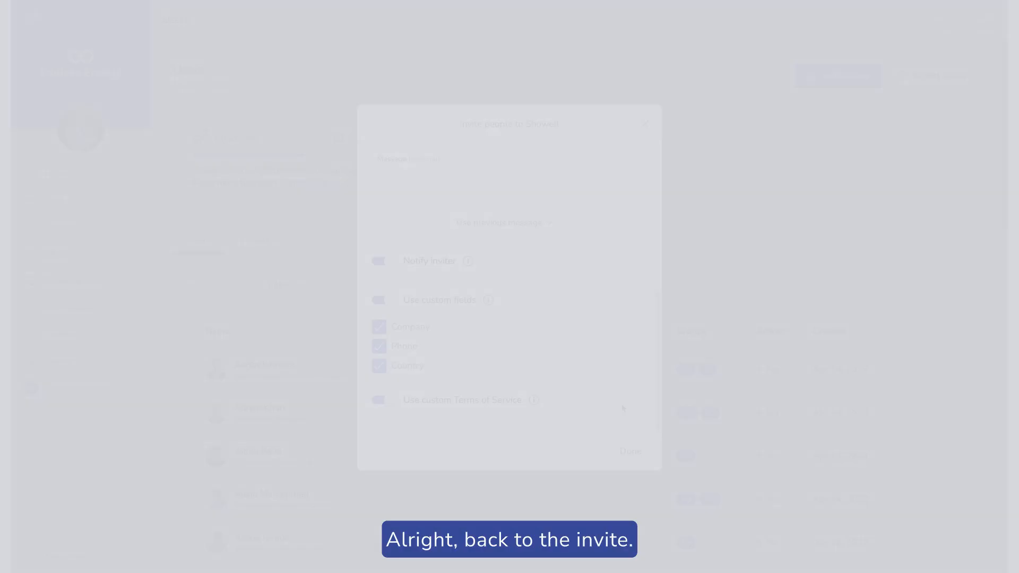
# Finish the member invitation and inspect the additional options of the sent invitation addressed to eight recipients
pyautogui.click(627, 451)
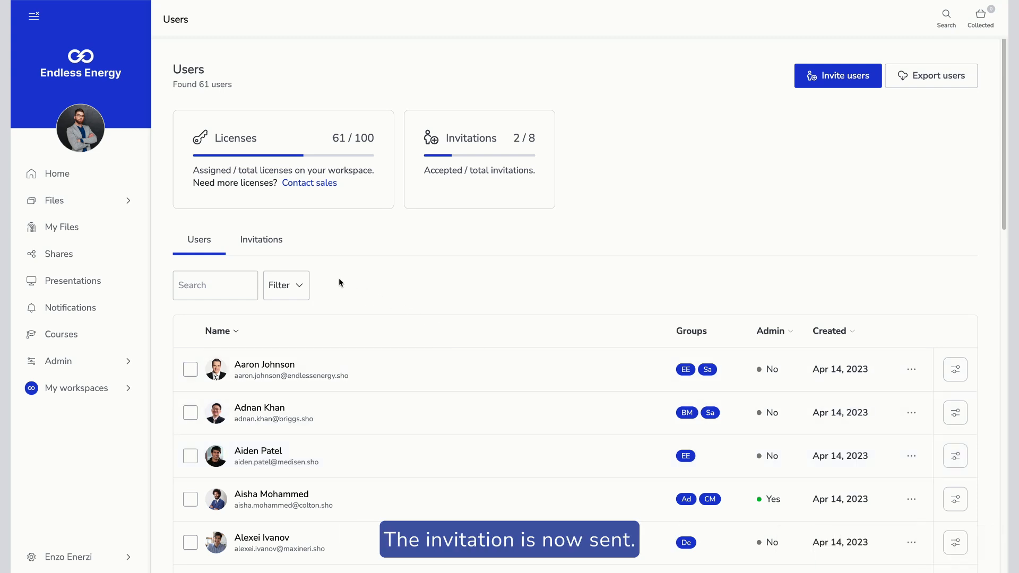
pyautogui.click(266, 249)
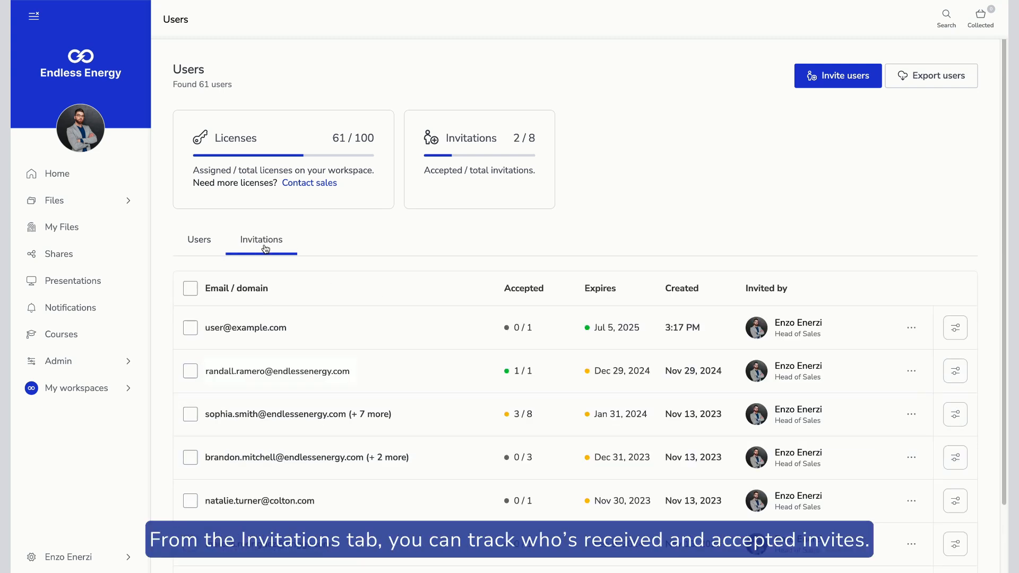
pyautogui.click(510, 416)
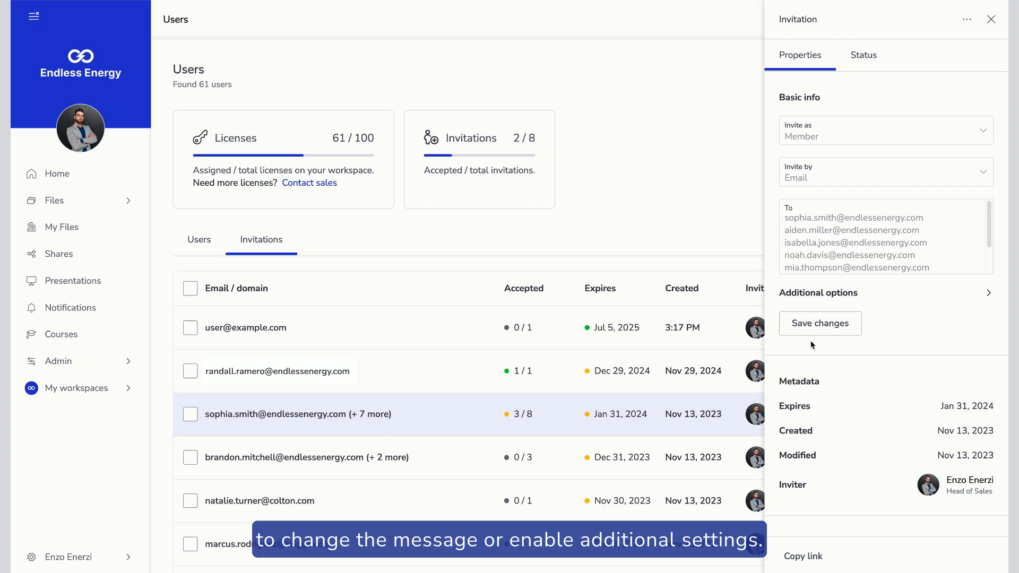
pyautogui.click(800, 295)
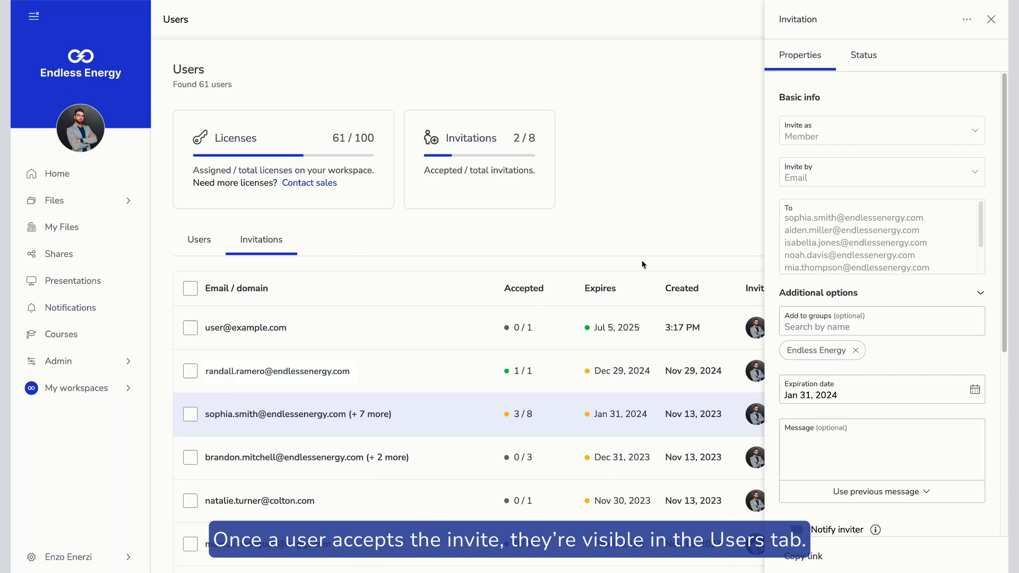
# Return to the workspace's user list and view the available user filters without applying any
pyautogui.click(193, 246)
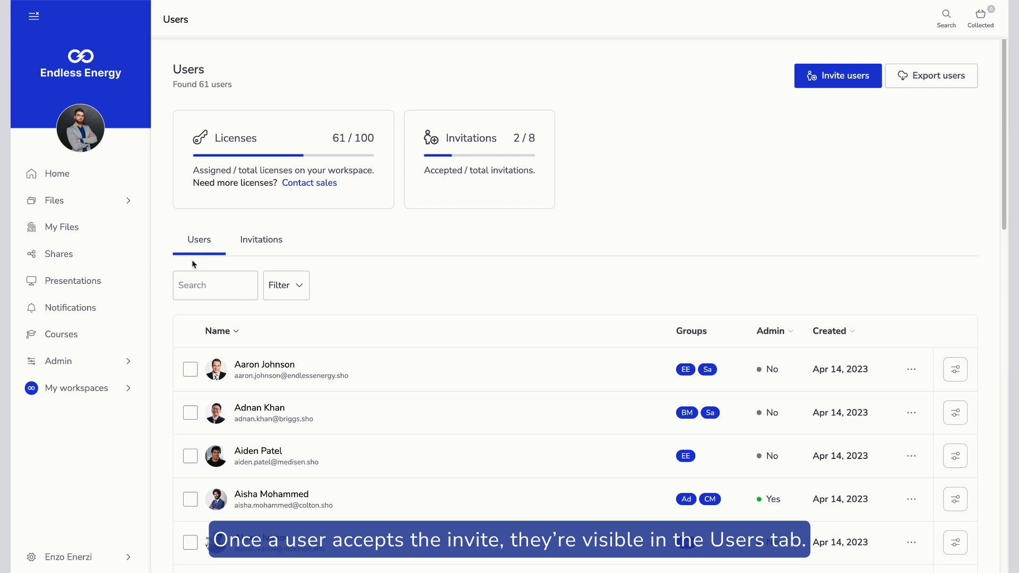
pyautogui.click(194, 276)
pyautogui.click(291, 286)
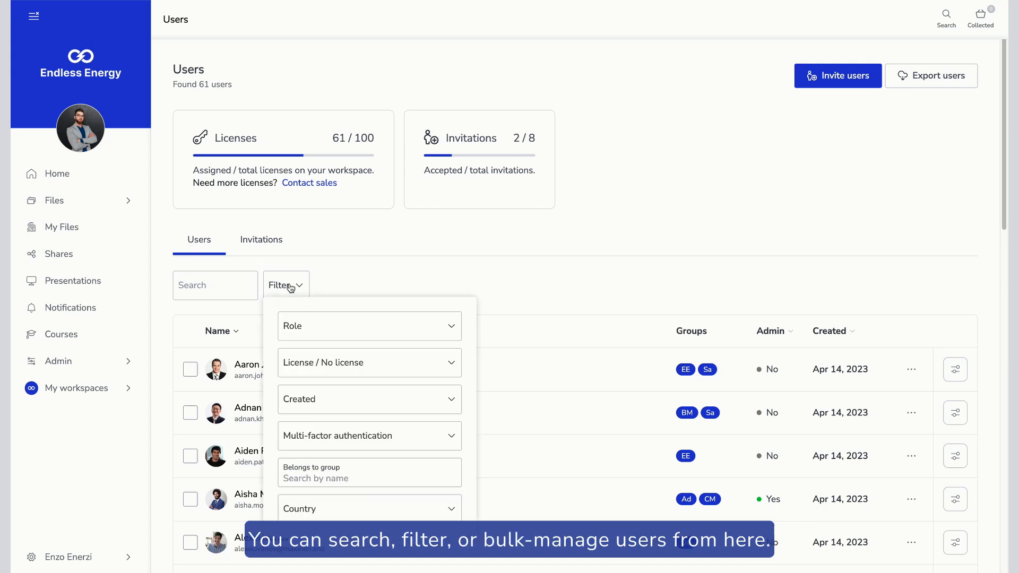
pyautogui.click(348, 287)
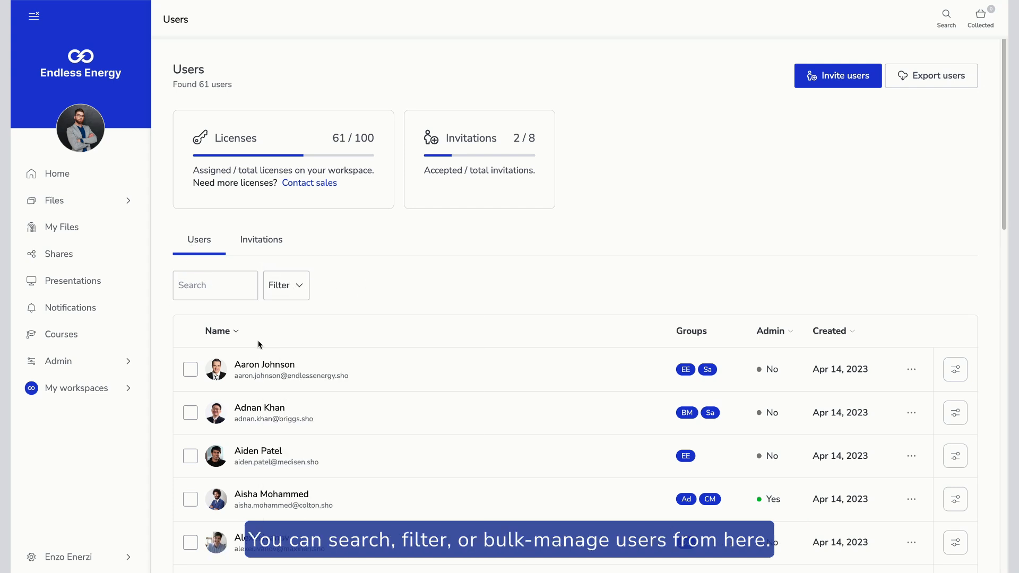
# Select the first two users in the list to view the bulk group option, and clear the selection again
pyautogui.click(190, 369)
pyautogui.click(190, 412)
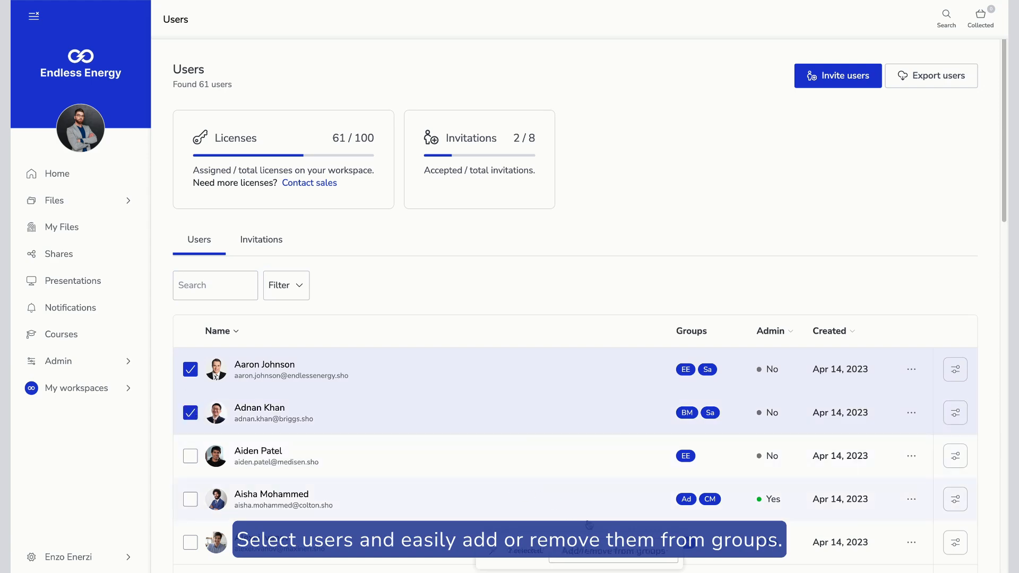
pyautogui.click(190, 412)
pyautogui.click(190, 370)
# Inspect the first listed user's properties, including the role choices, optional details, groups and metadata, without changing anything
pyautogui.click(264, 378)
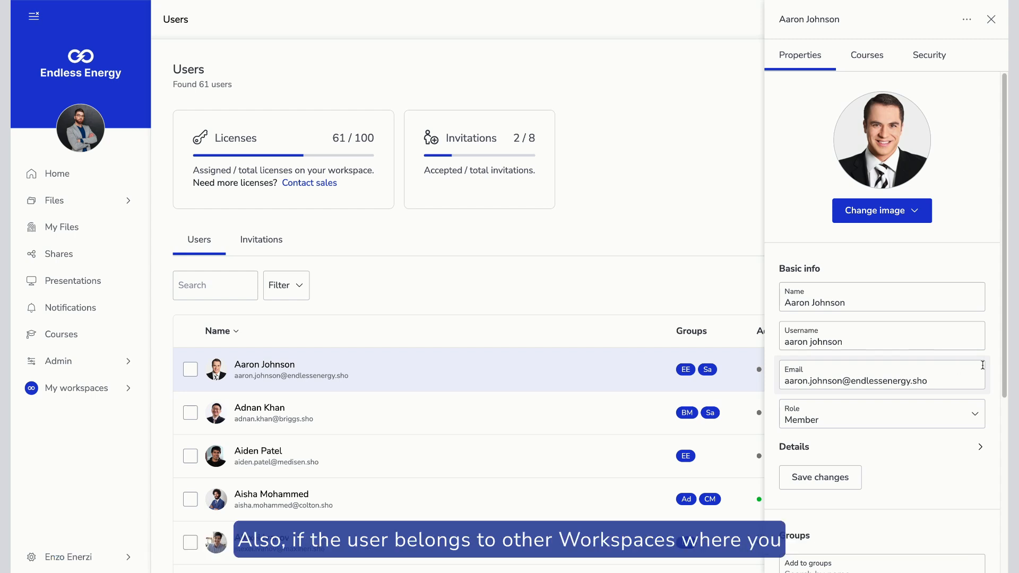
pyautogui.scroll(-2, 994, 366)
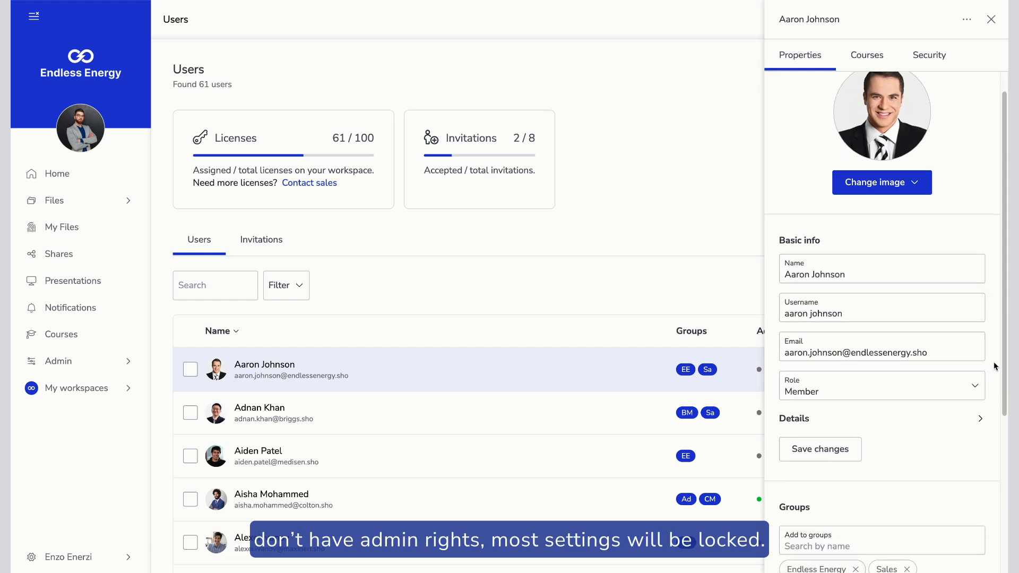
pyautogui.click(980, 379)
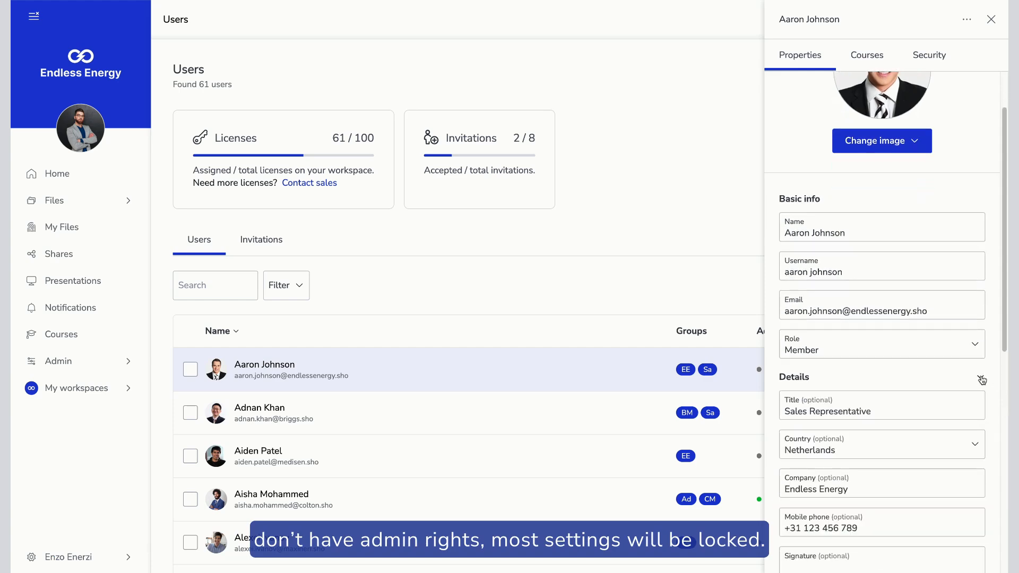
pyautogui.click(916, 345)
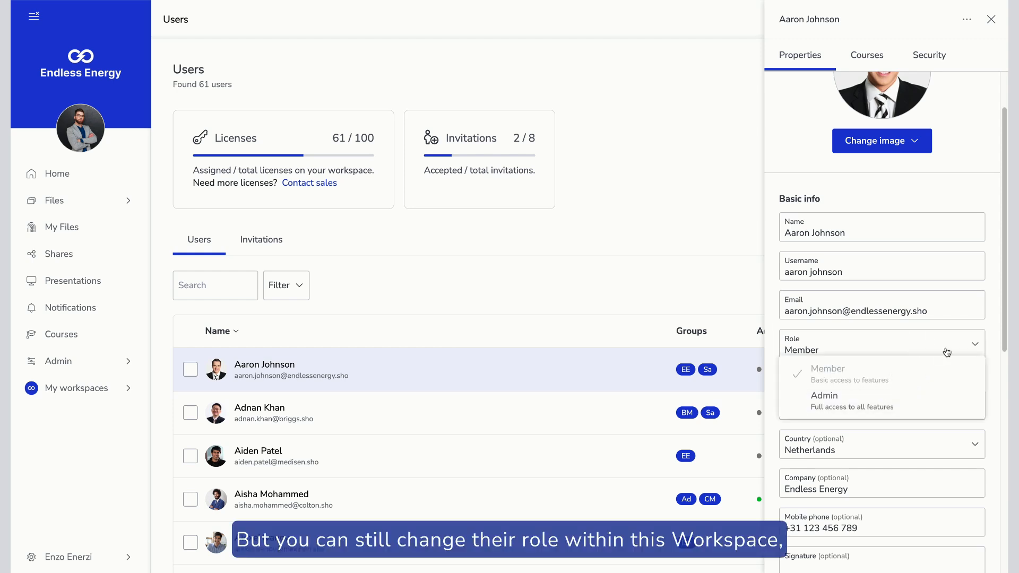
pyautogui.click(975, 345)
pyautogui.scroll(-8, 975, 344)
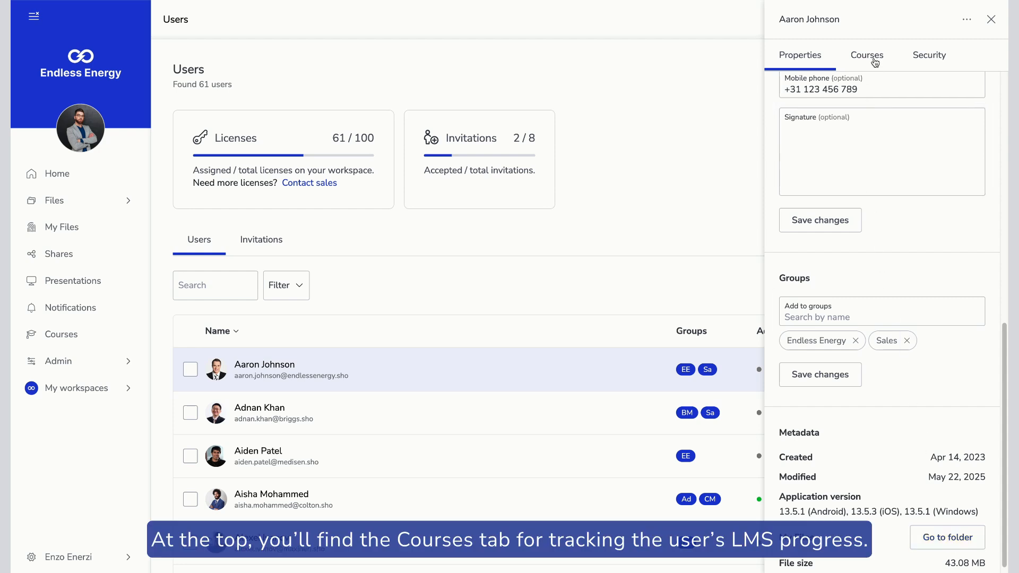
# Review the user's security settings and the options for changing groups or removing the user, and close the user's details
pyautogui.click(920, 57)
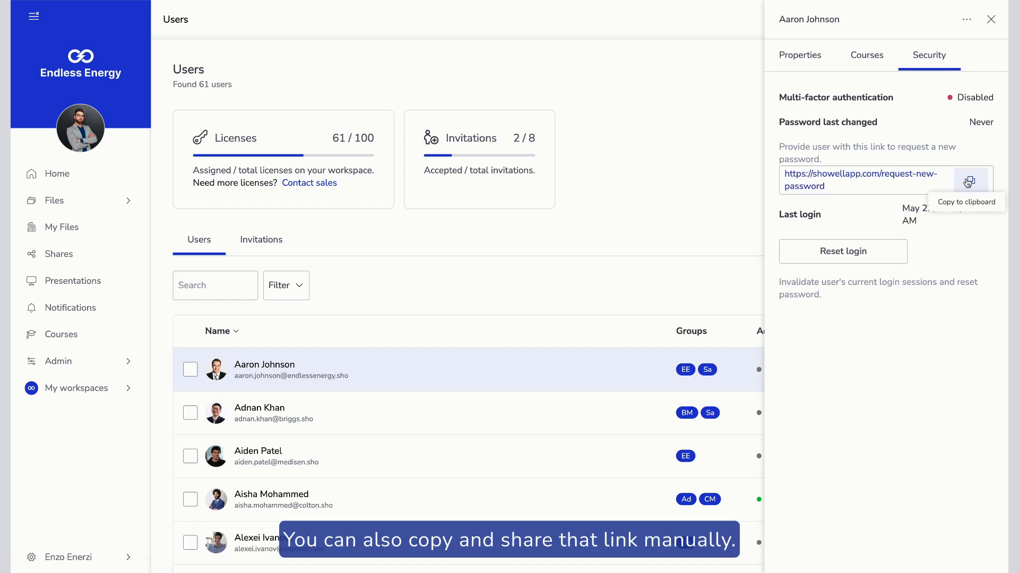
pyautogui.click(966, 24)
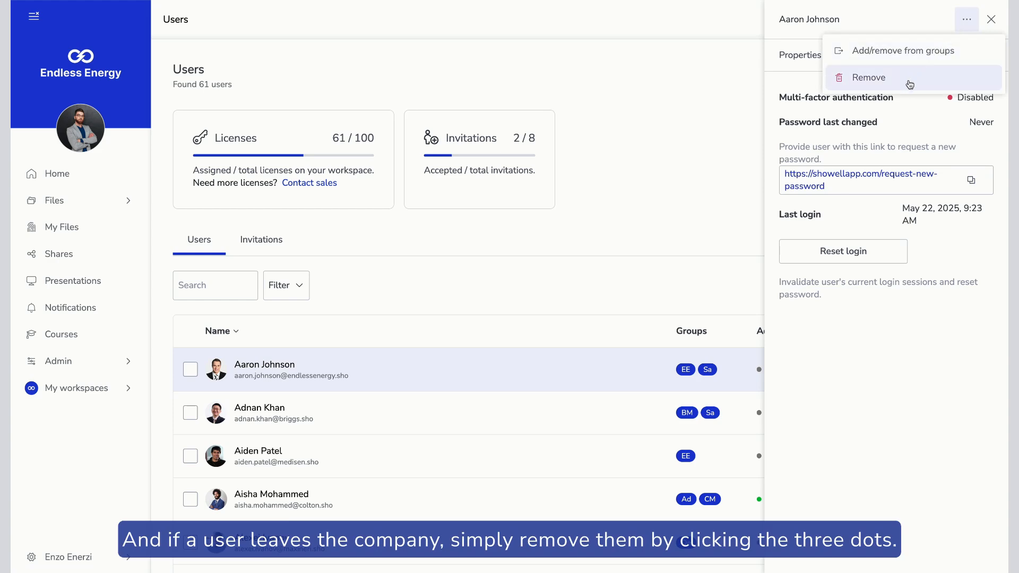
pyautogui.click(966, 20)
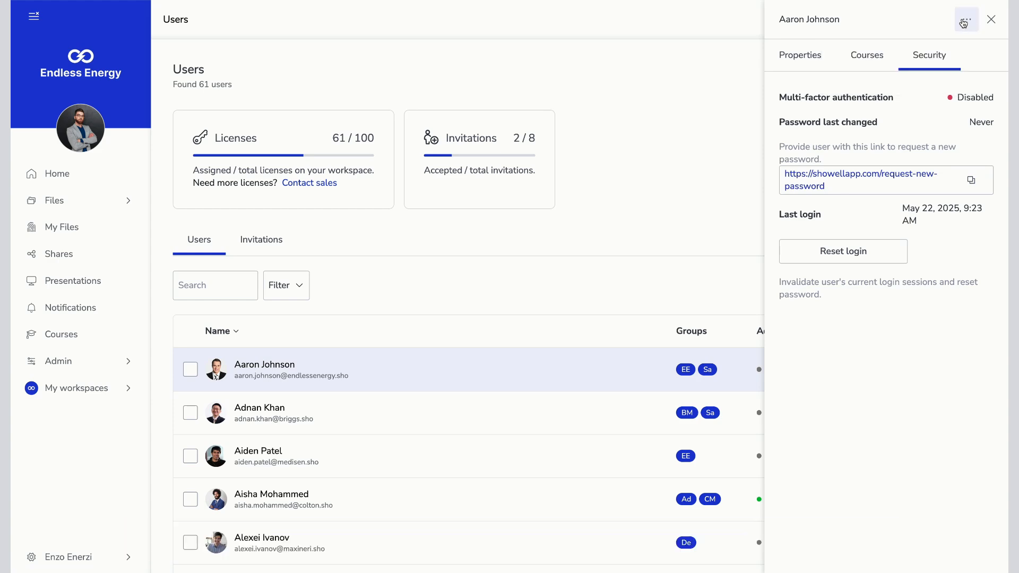
pyautogui.click(991, 20)
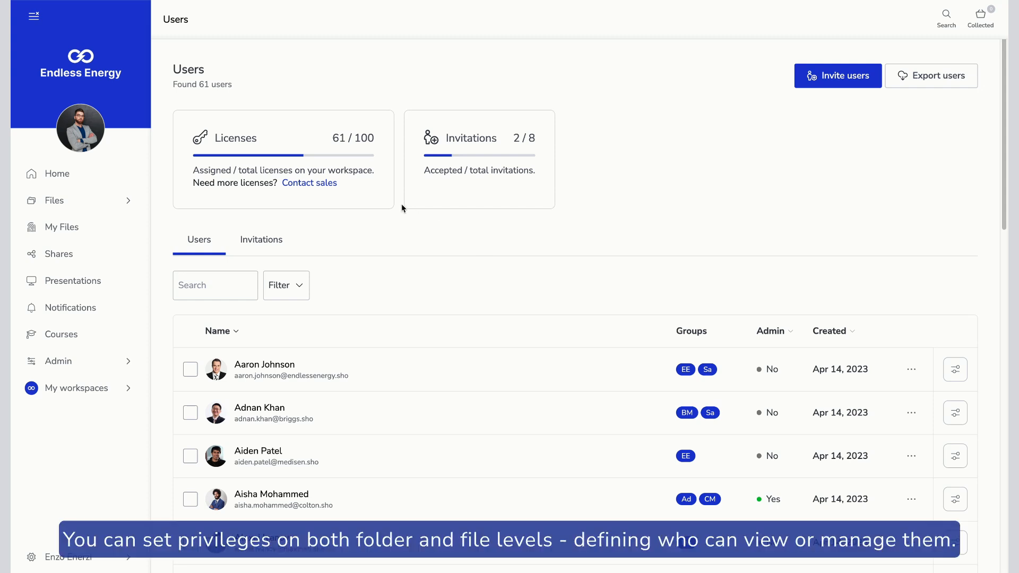
# Go to the workspace's Home folder and turn on edit mode
pyautogui.click(83, 77)
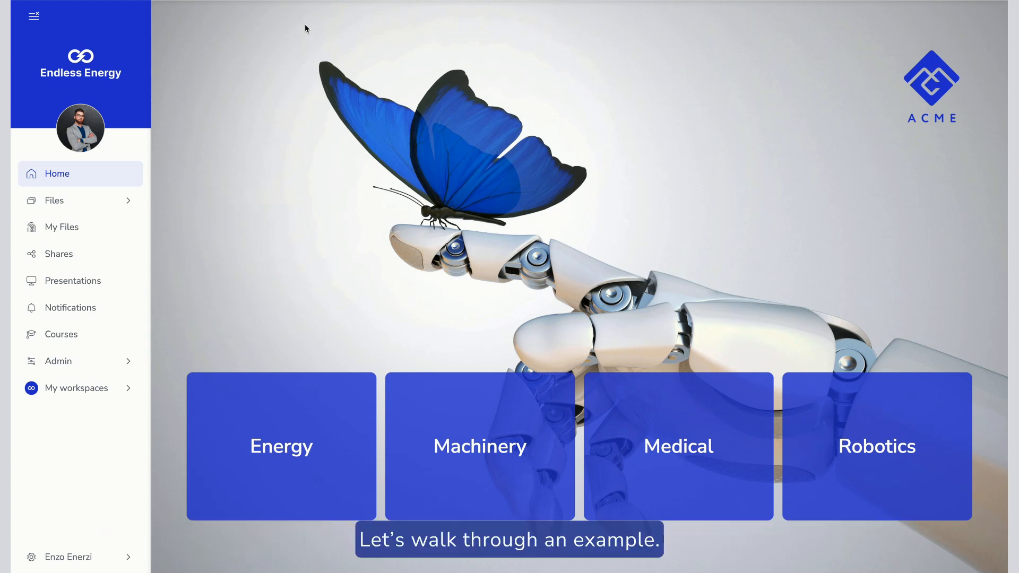
pyautogui.moveTo(305, 5)
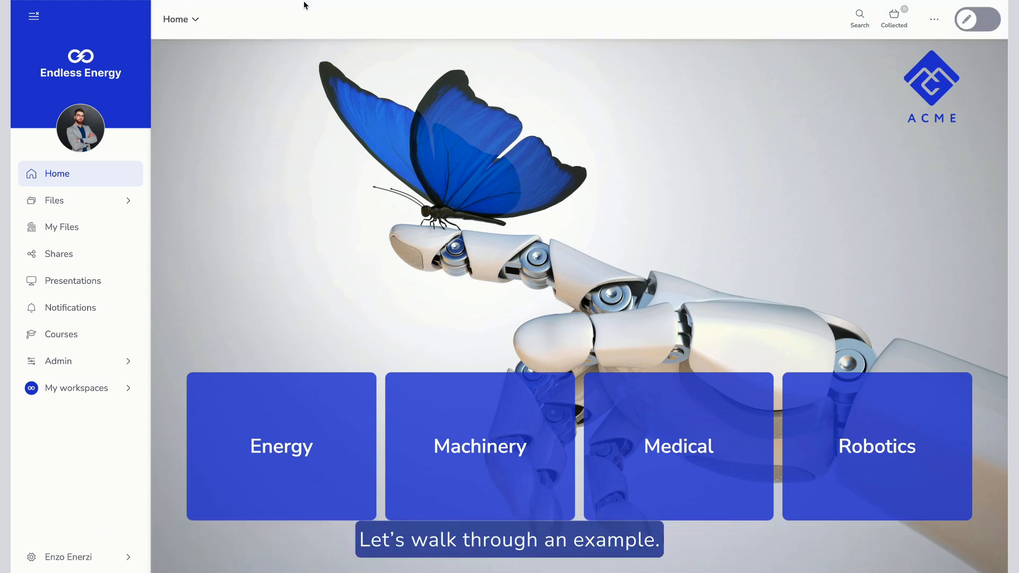
pyautogui.click(998, 20)
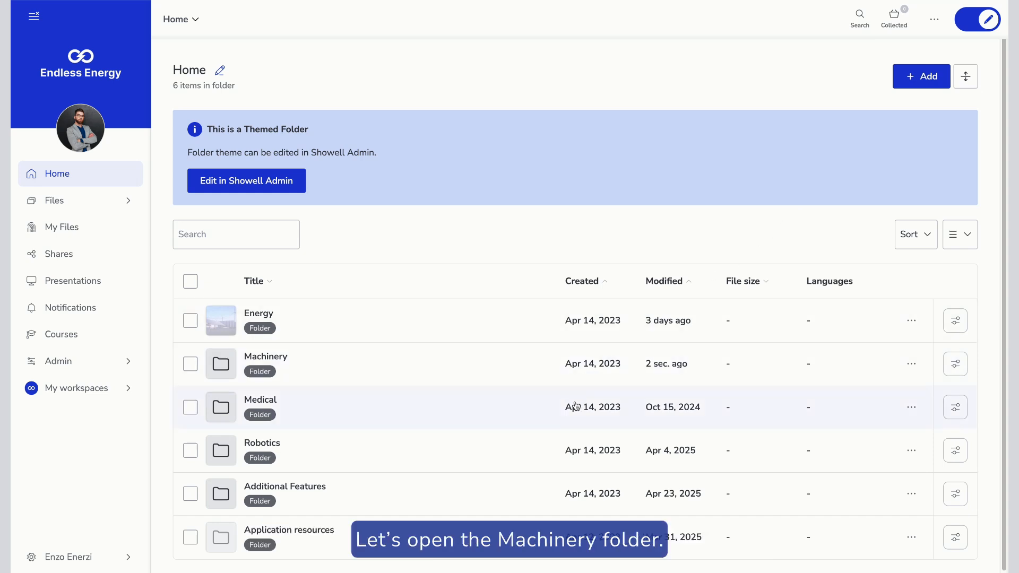
# Edit the Machinery folder's access and set general access for Everyone at Acme Universal to No access
pyautogui.click(956, 364)
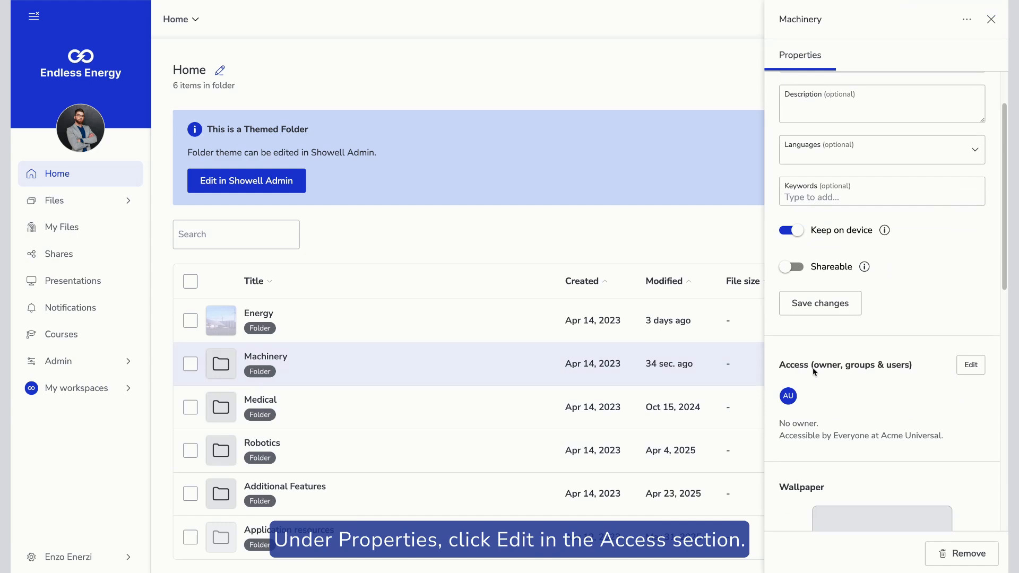
pyautogui.click(969, 366)
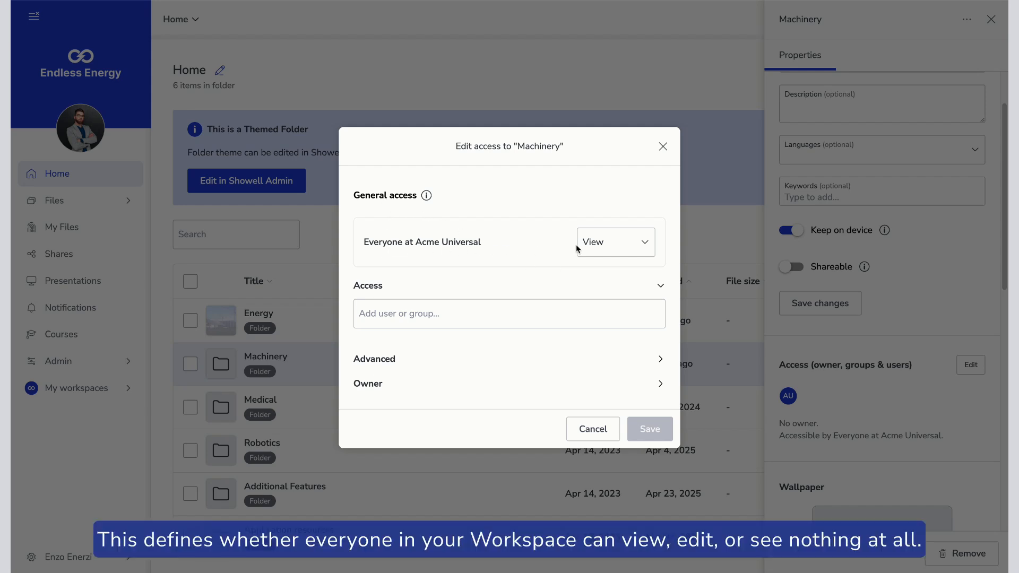
pyautogui.click(645, 245)
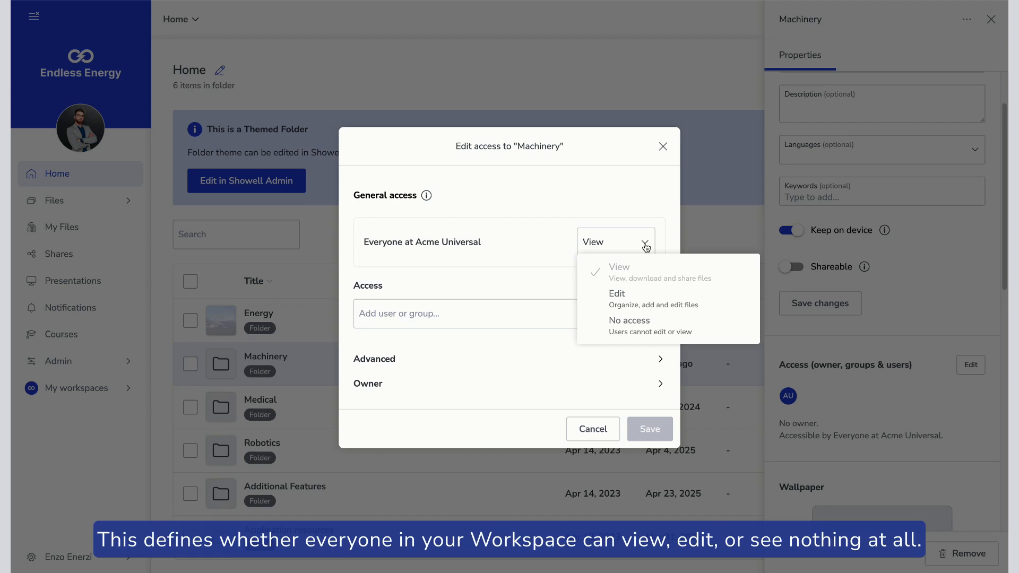
pyautogui.click(641, 323)
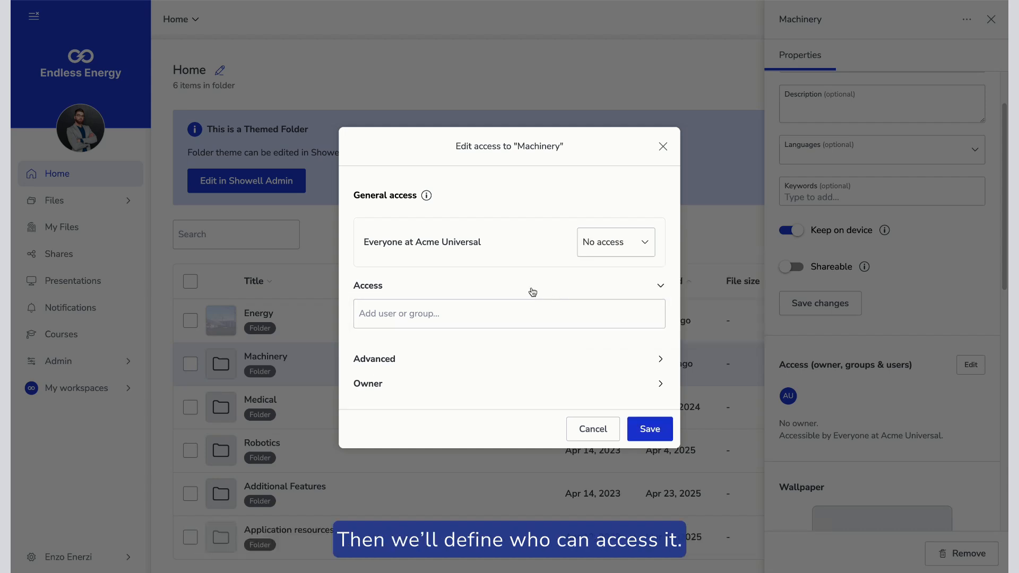
# Add the Briggs Medical Solution group to the Machinery folder's access list with View access
pyautogui.click(445, 317)
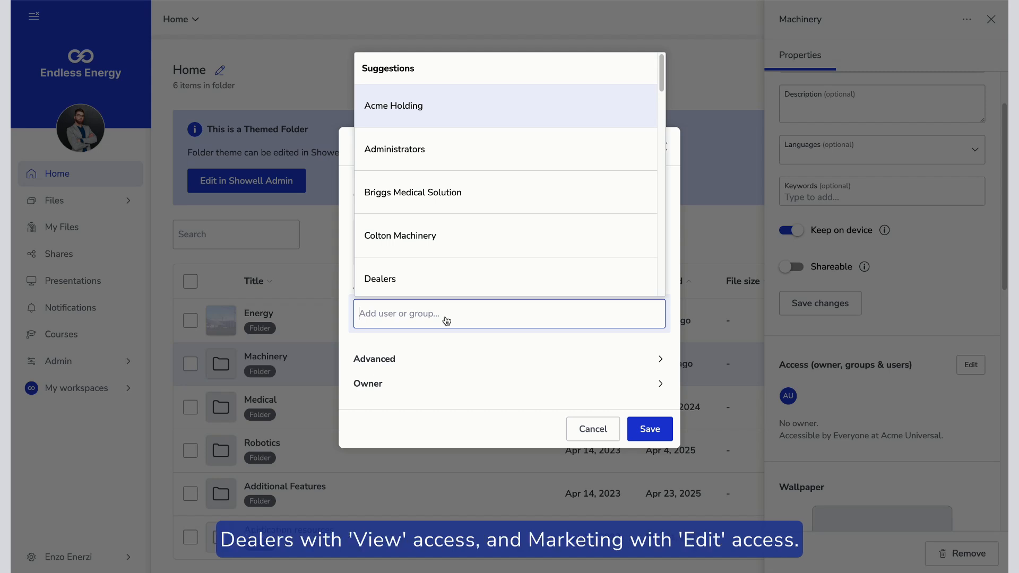
pyautogui.write('c')
pyautogui.click(439, 236)
# Add the Dealers group to the Machinery folder's access list, keeping its privilege at View
pyautogui.click(425, 275)
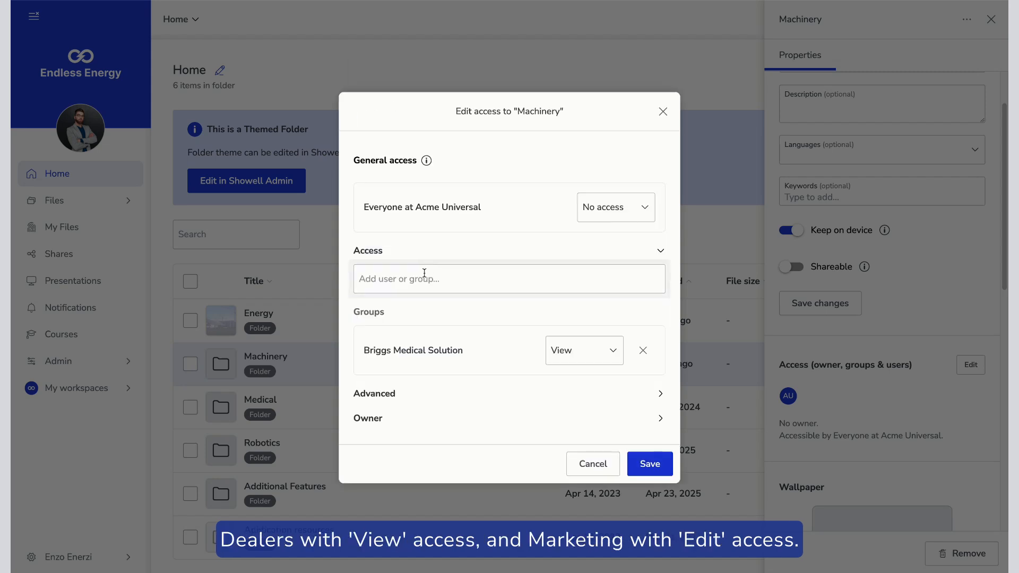
pyautogui.write('dea')
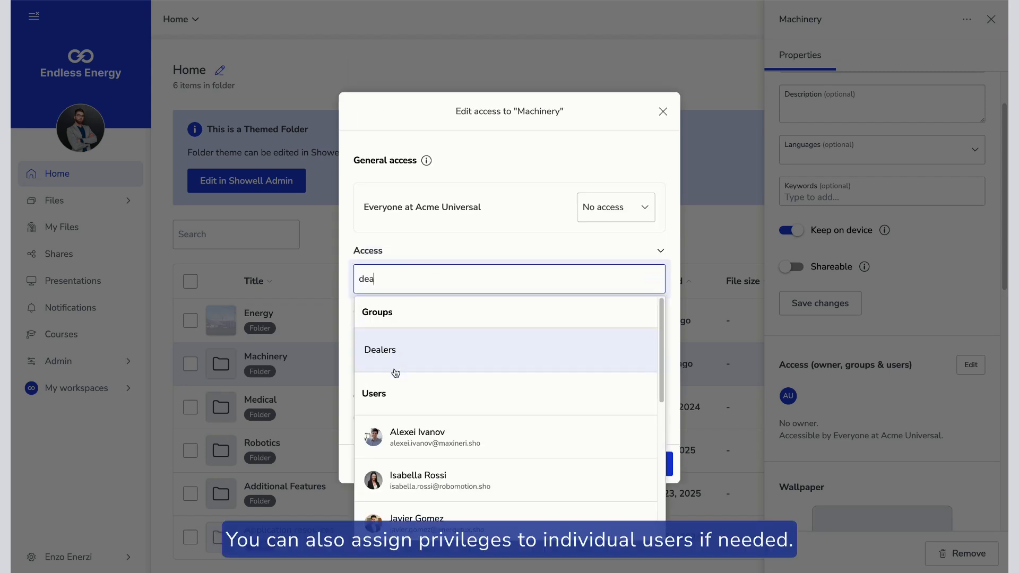
pyautogui.click(396, 367)
pyautogui.click(616, 378)
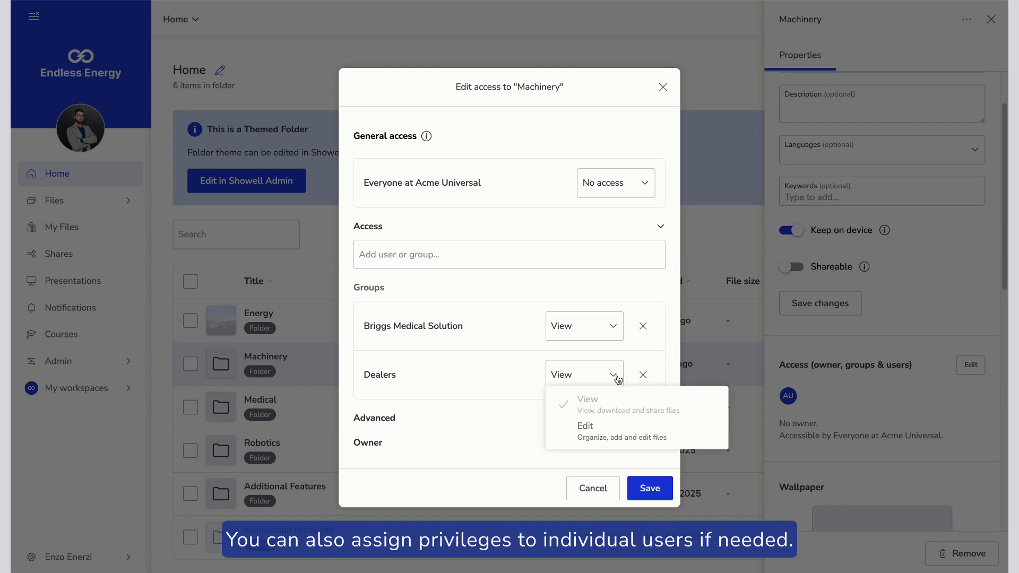
pyautogui.click(616, 378)
# Add the Marketing (Content Admins) group to the Machinery folder's access list and give it Edit access
pyautogui.click(446, 255)
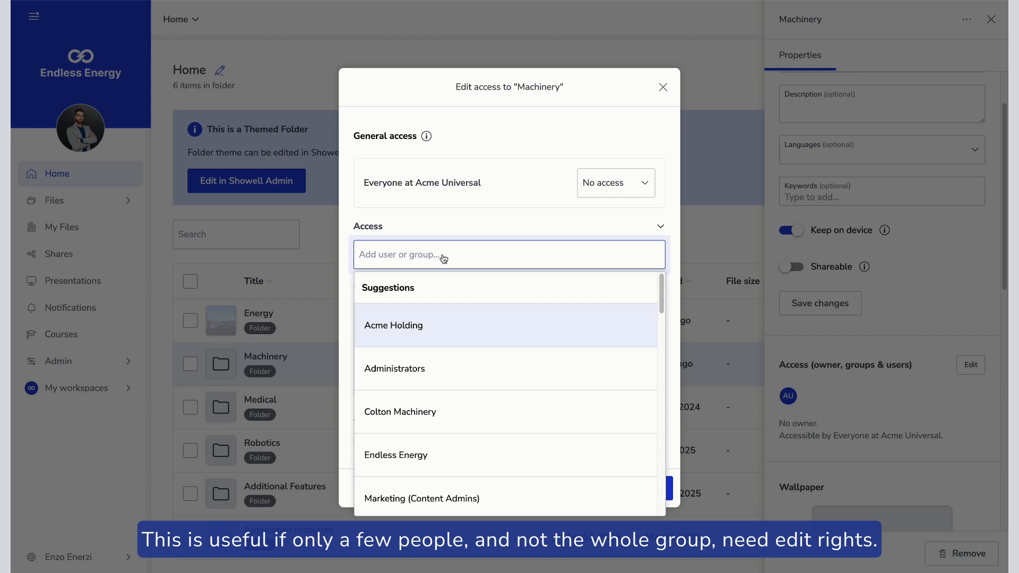
pyautogui.write('mark')
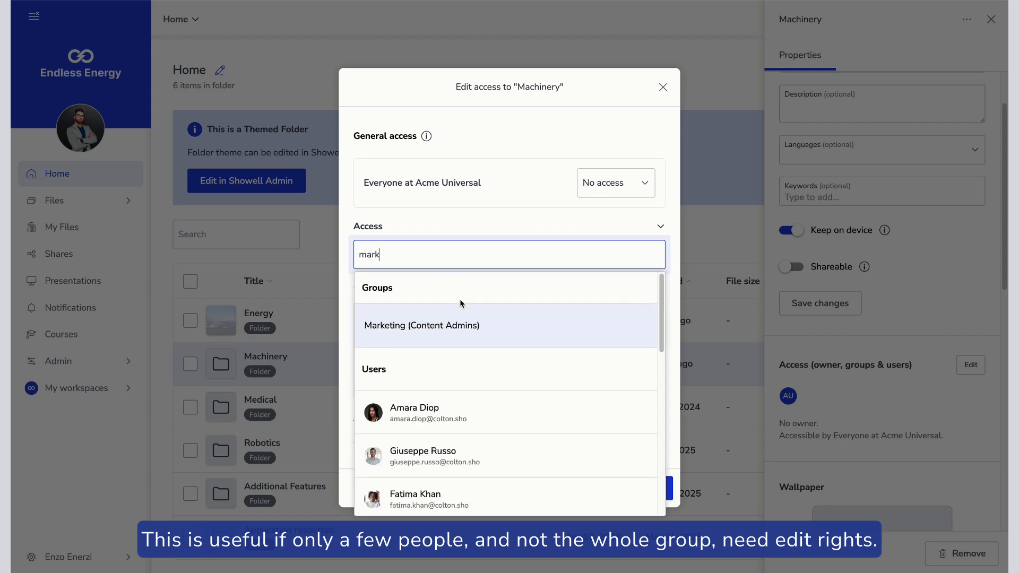
pyautogui.click(457, 326)
pyautogui.click(587, 403)
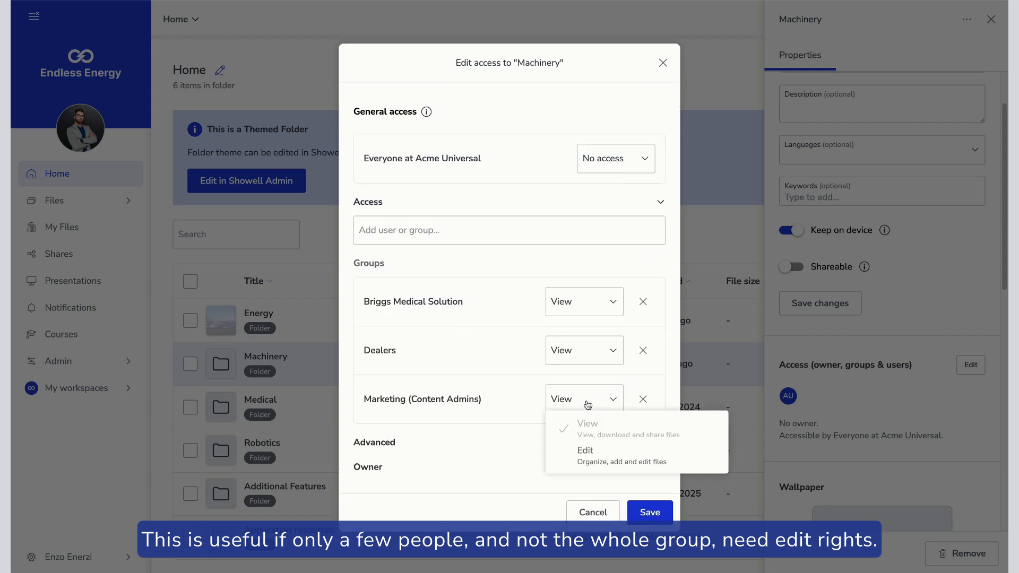
pyautogui.click(581, 450)
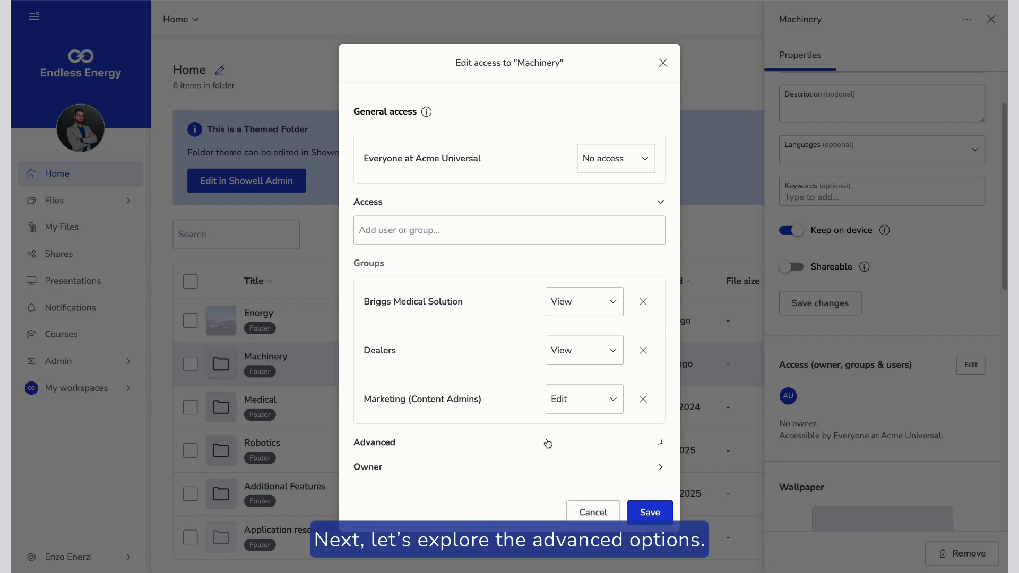
# In the Machinery folder's advanced access options, assign general and user/group access to this folder and all items
pyautogui.click(547, 442)
pyautogui.click(542, 419)
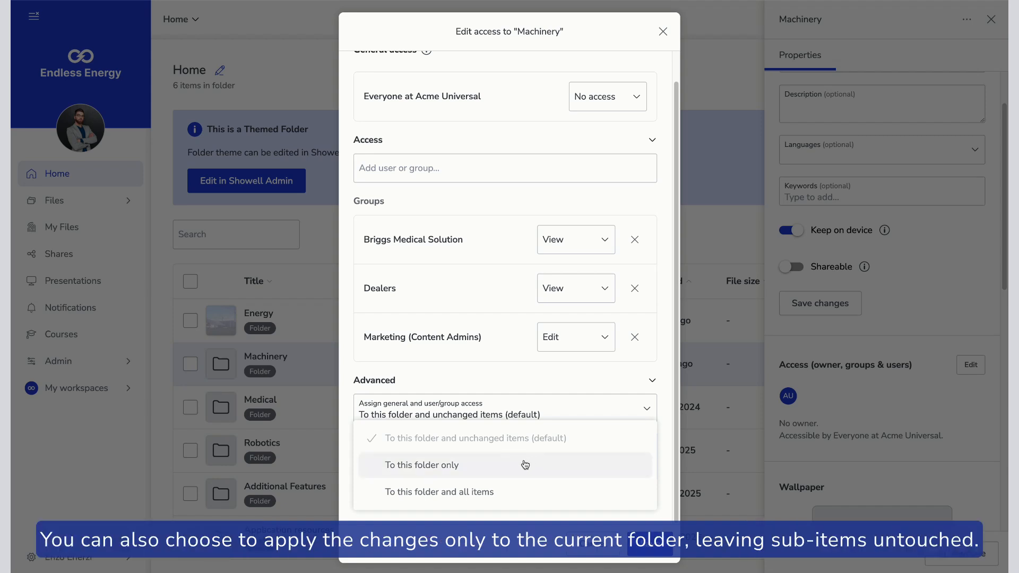
pyautogui.click(527, 491)
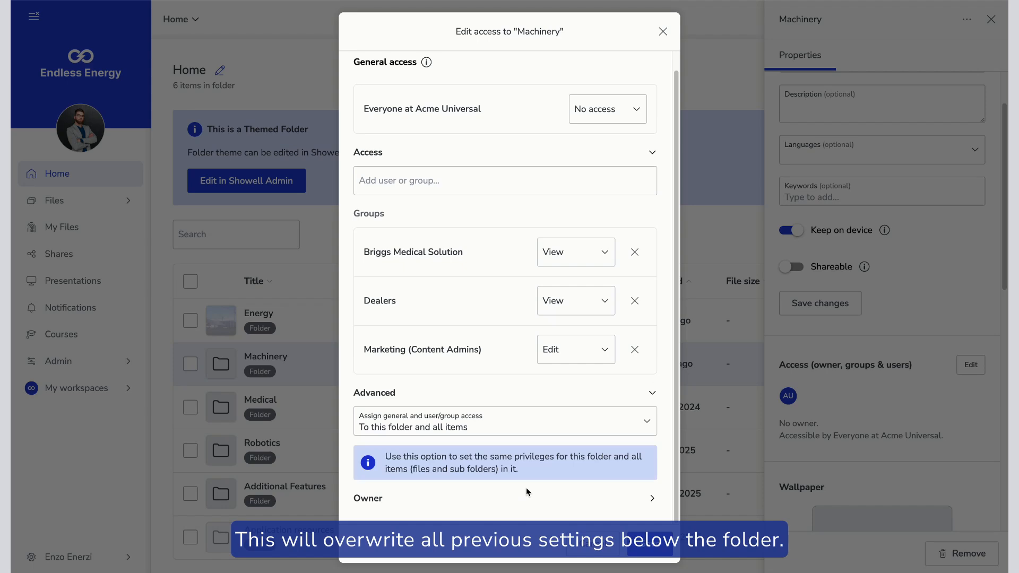
# Show the owner choices for the Machinery folder, leave it without an owner, and save the access changes
pyautogui.click(524, 499)
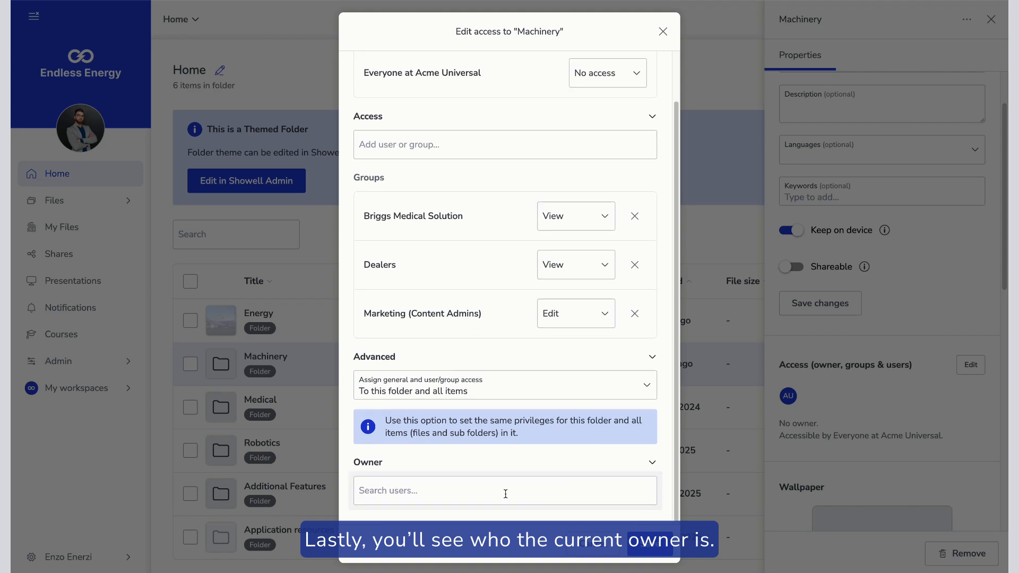
pyautogui.click(501, 494)
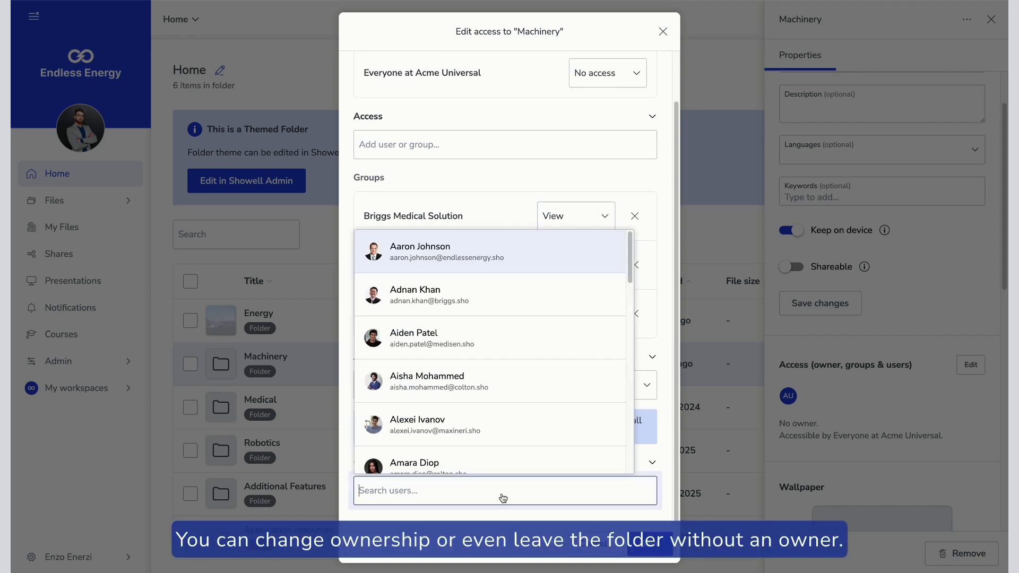
pyautogui.click(502, 494)
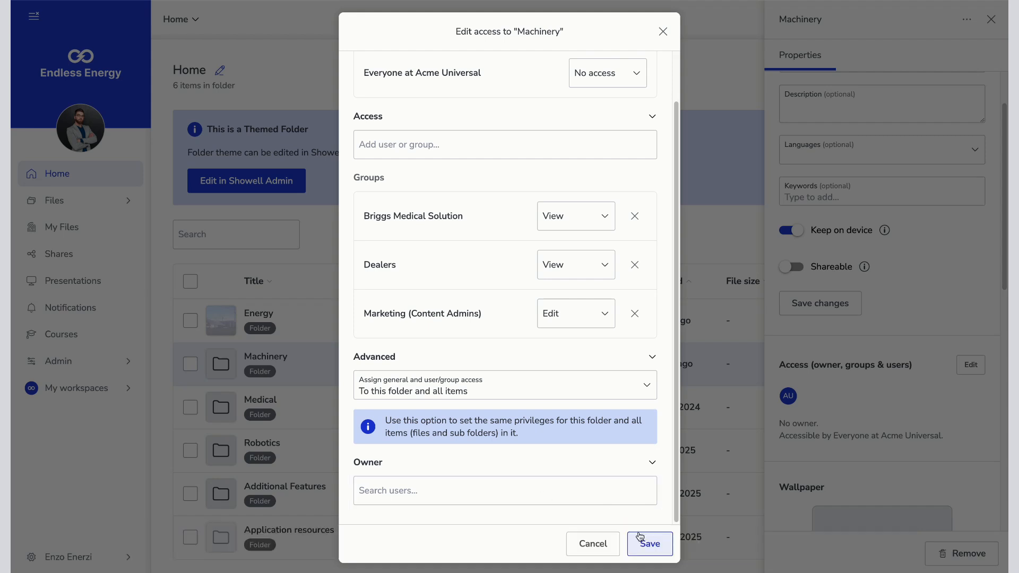
pyautogui.click(649, 544)
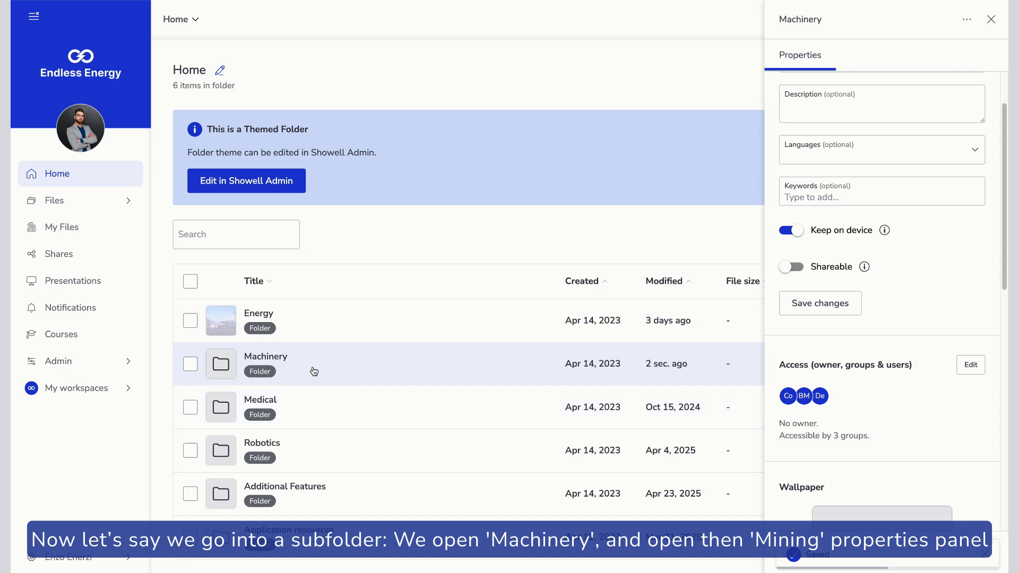
# Remove the Dealers group from the access list of the Mining subfolder inside Machinery and save the change
pyautogui.click(305, 364)
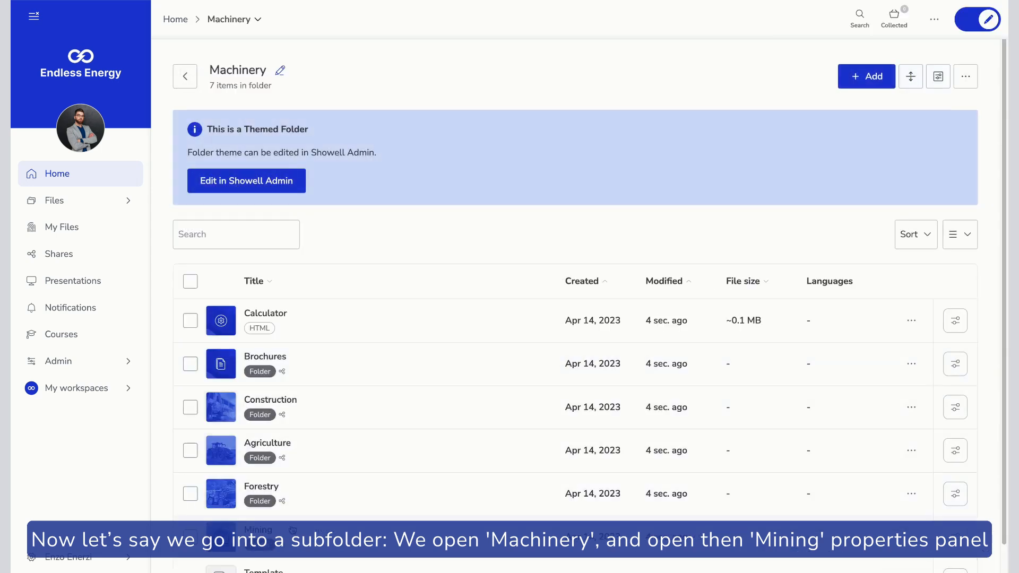
pyautogui.click(952, 537)
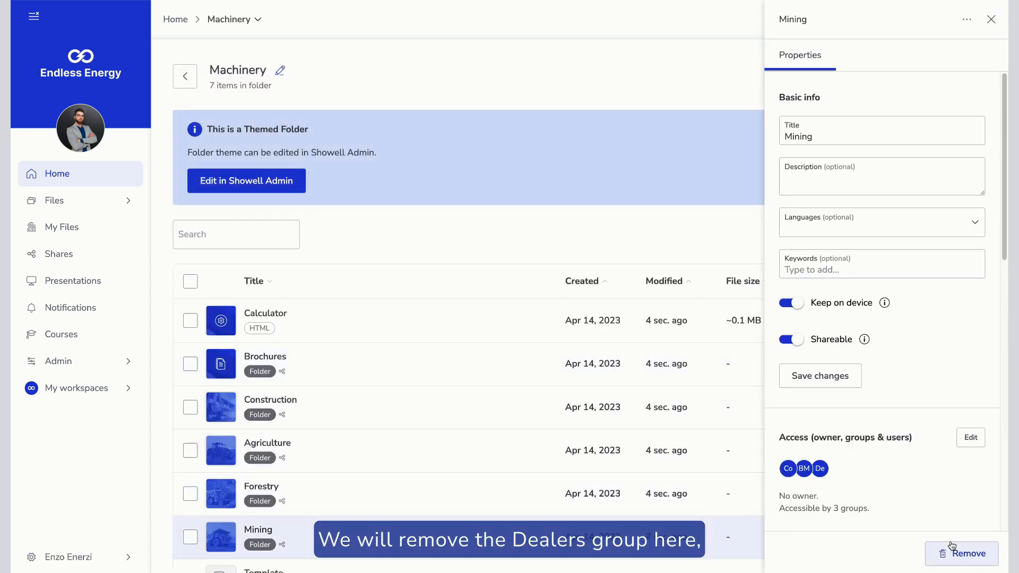
pyautogui.click(965, 444)
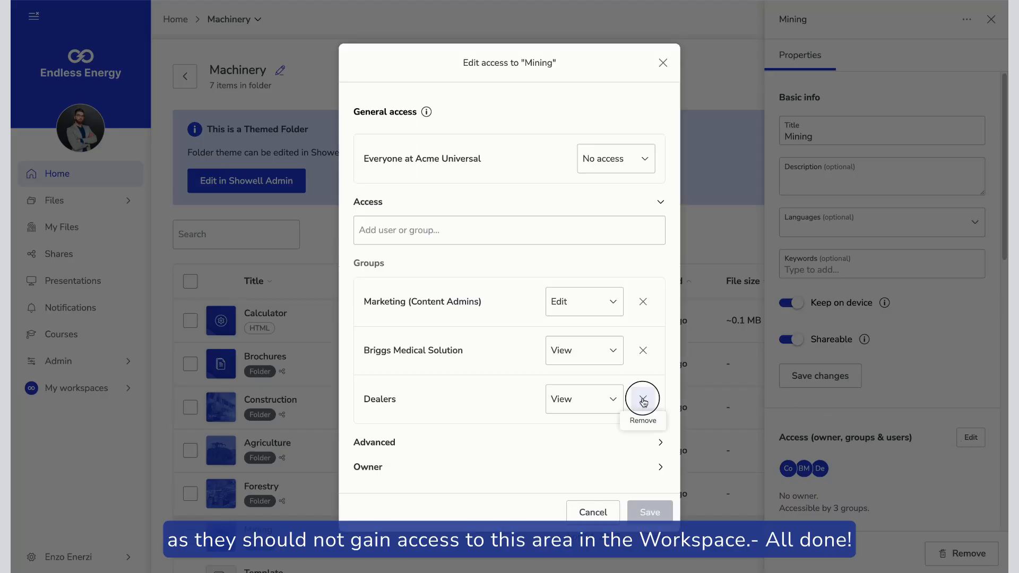
pyautogui.click(642, 400)
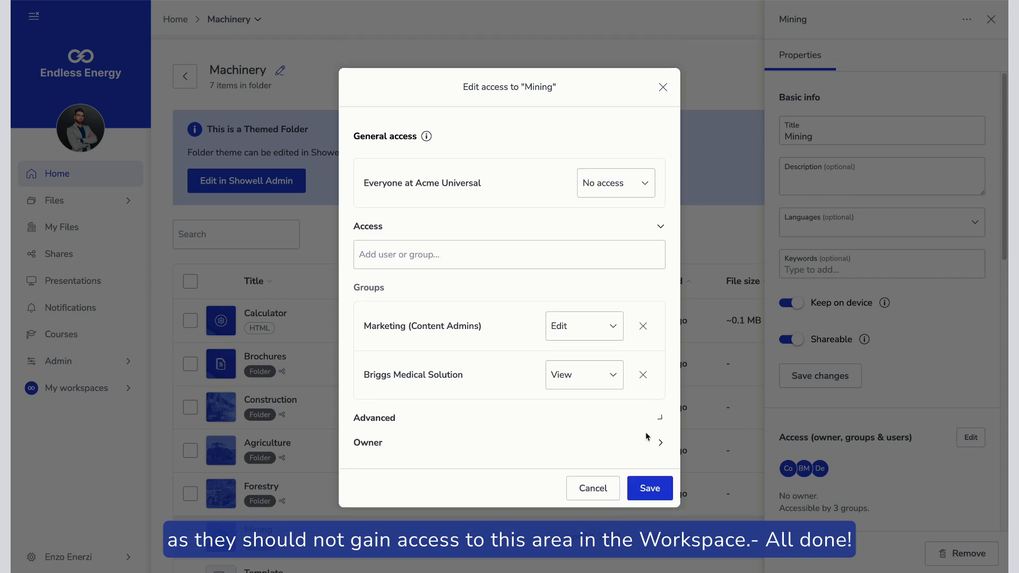
pyautogui.click(648, 489)
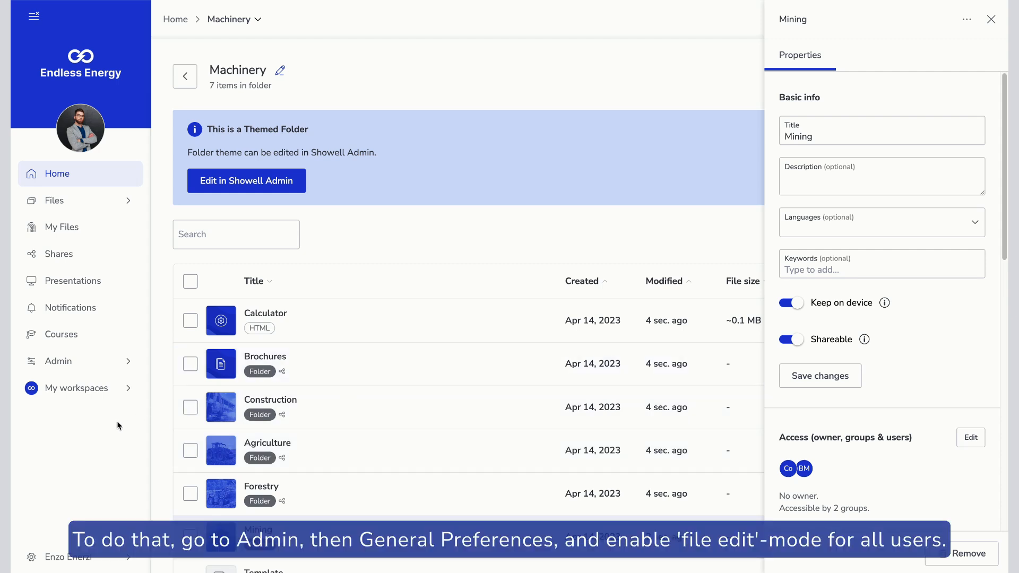
# Open the workspace's general preferences and examine the setting for who can use file Edit Mode
pyautogui.click(96, 364)
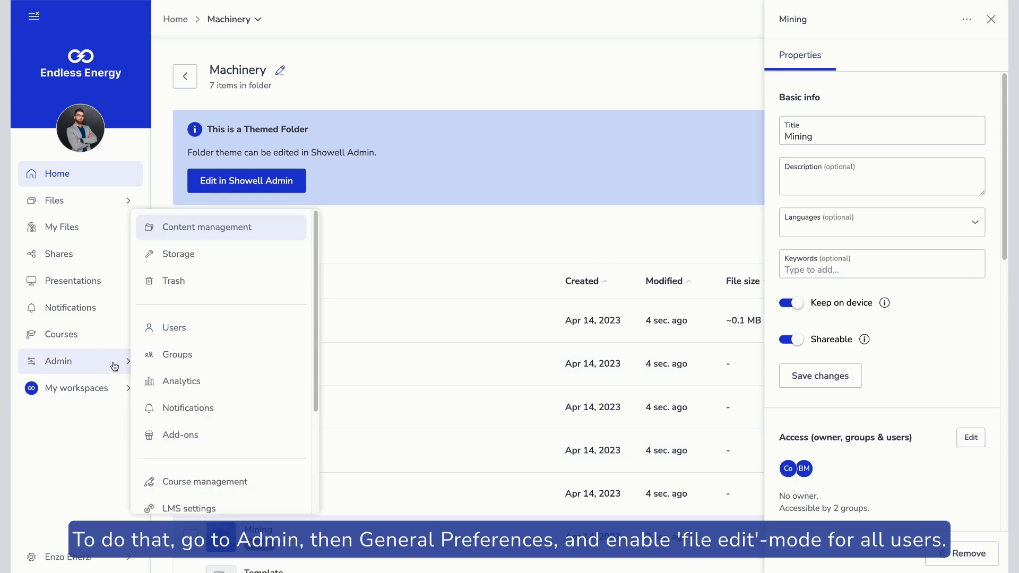
pyautogui.scroll(-3, 209, 380)
pyautogui.click(206, 403)
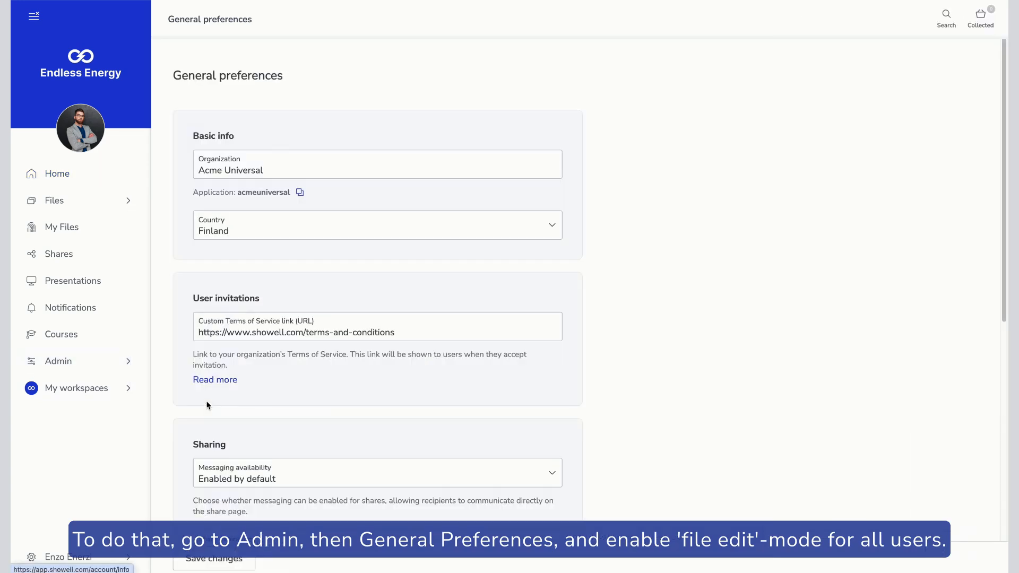
pyautogui.scroll(-3, 207, 405)
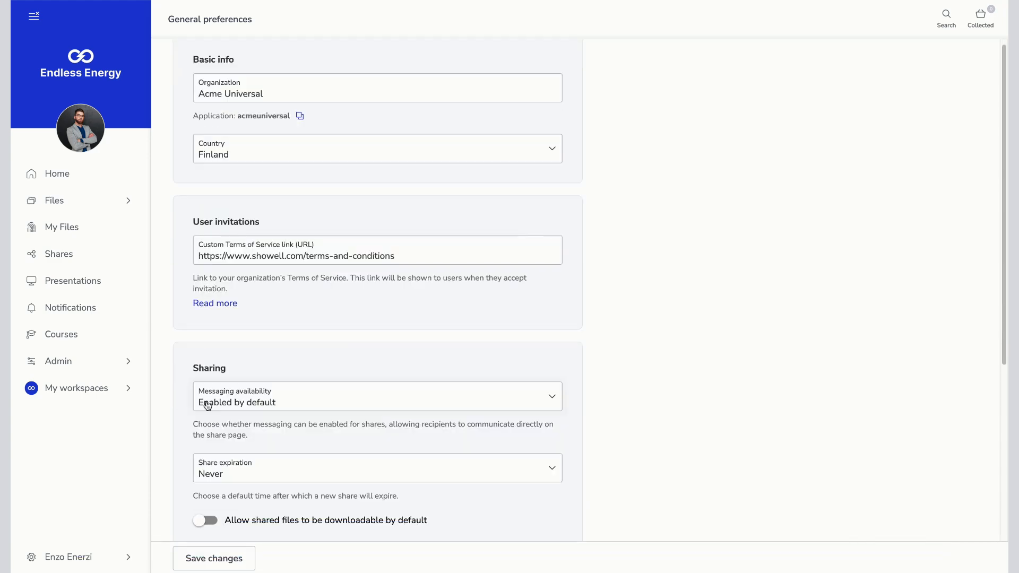
pyautogui.scroll(-2, 207, 405)
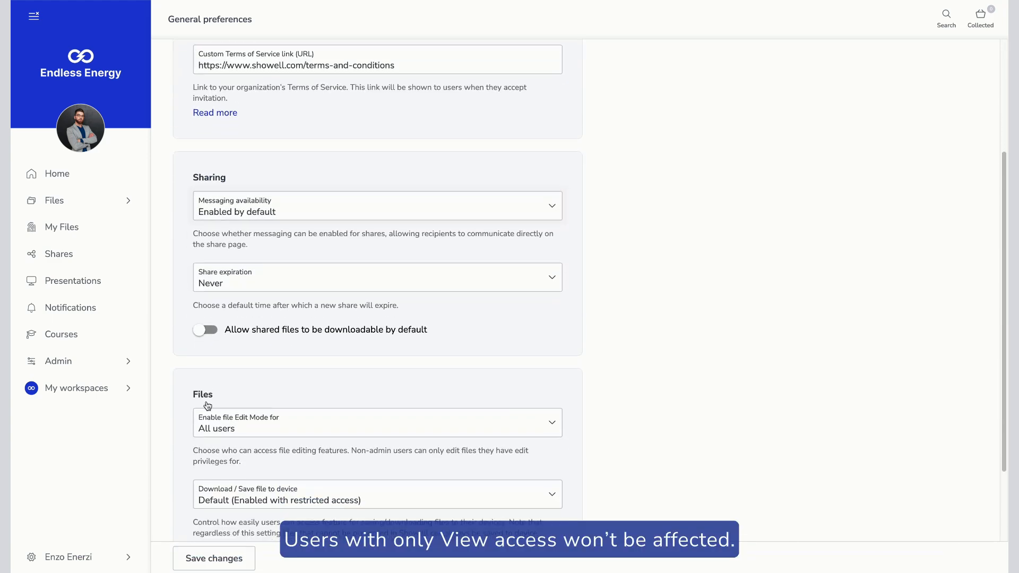
pyautogui.click(213, 423)
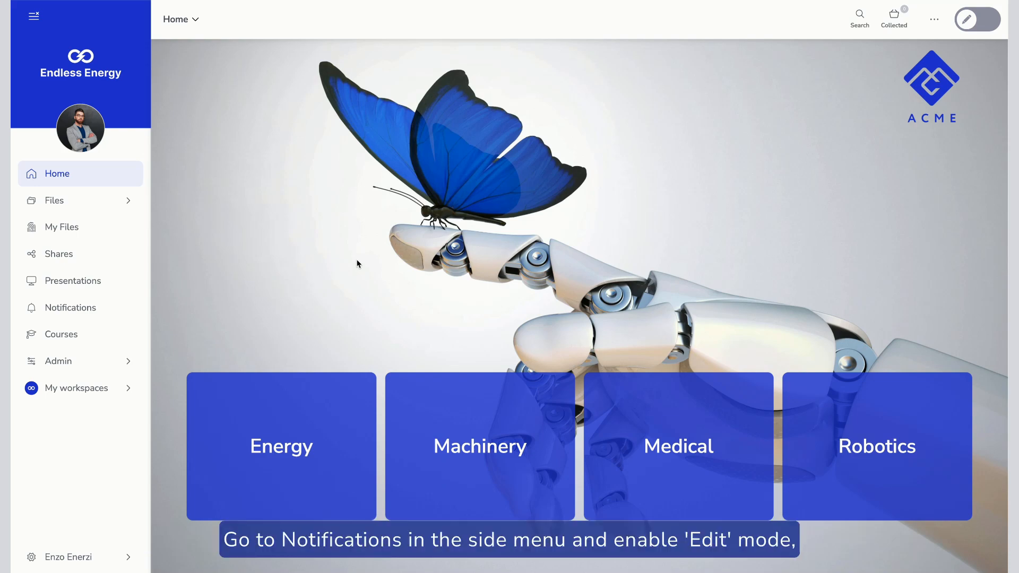
# In Notifications, enter Edit mode and compose a push notification "New Addition - The X2050" to Dealers, Endless Energy and two users, attaching three wind turbine files
pyautogui.click(99, 312)
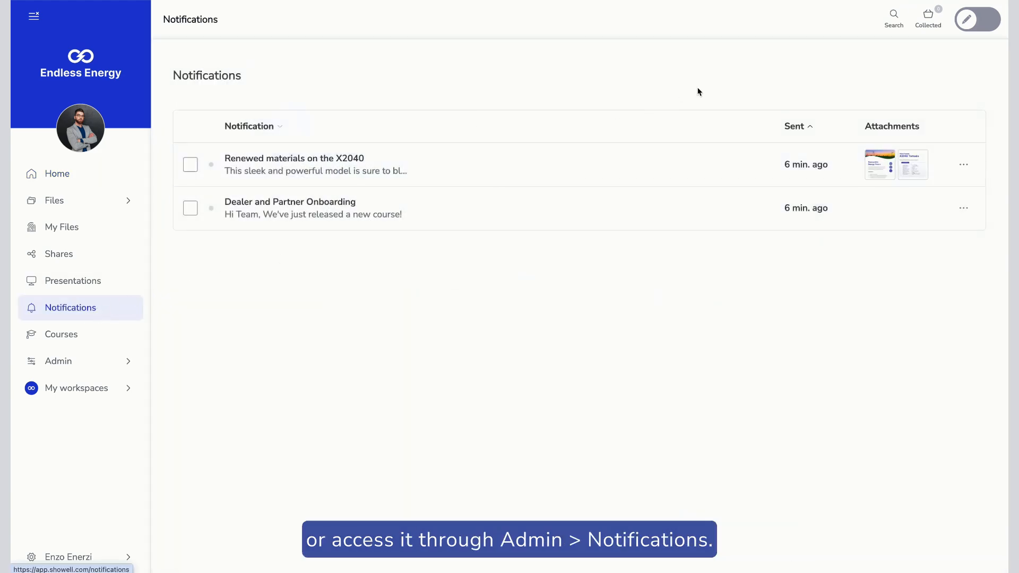
pyautogui.click(964, 23)
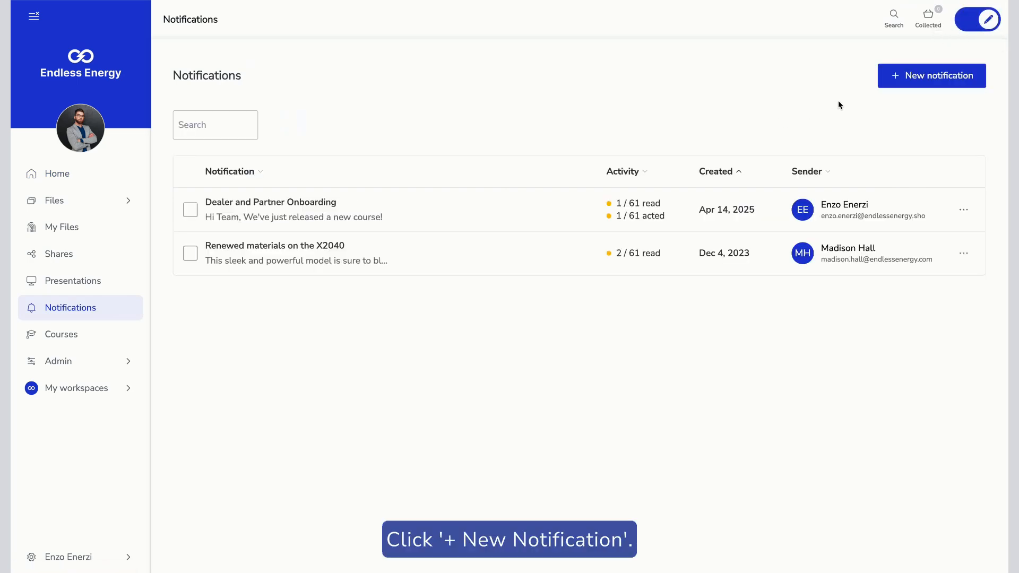
pyautogui.click(936, 78)
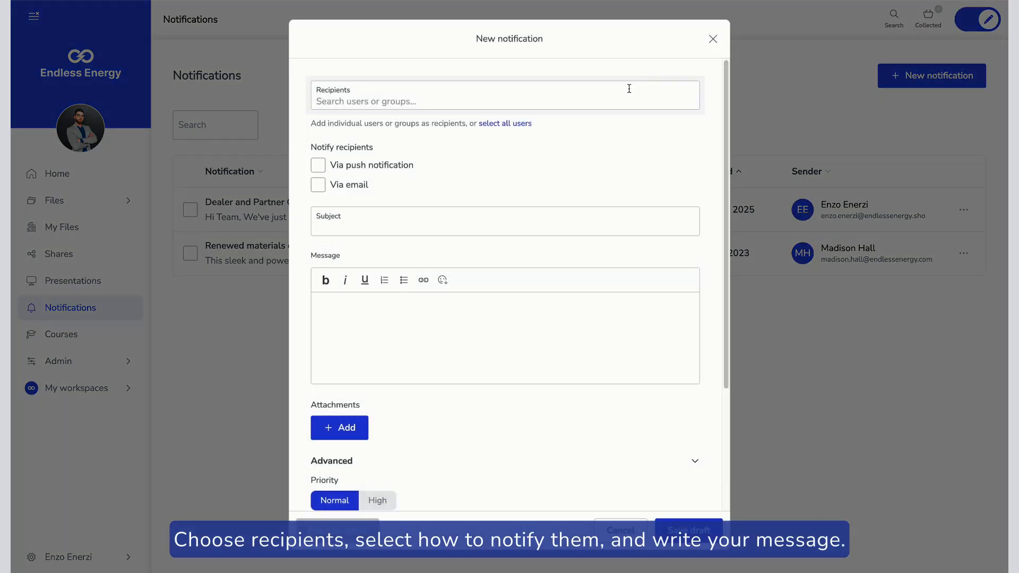
pyautogui.click(596, 101)
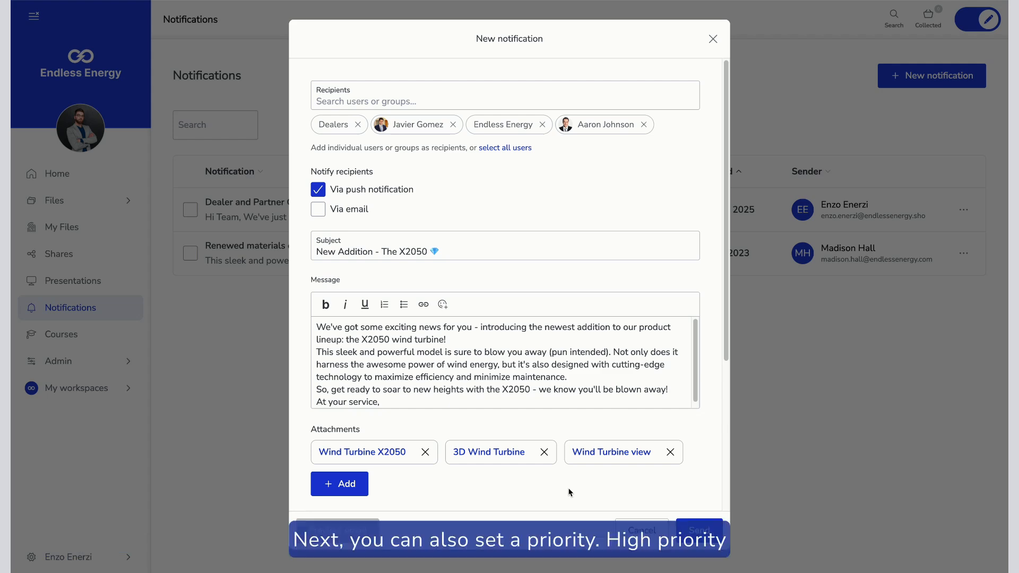
pyautogui.scroll(-5, 570, 492)
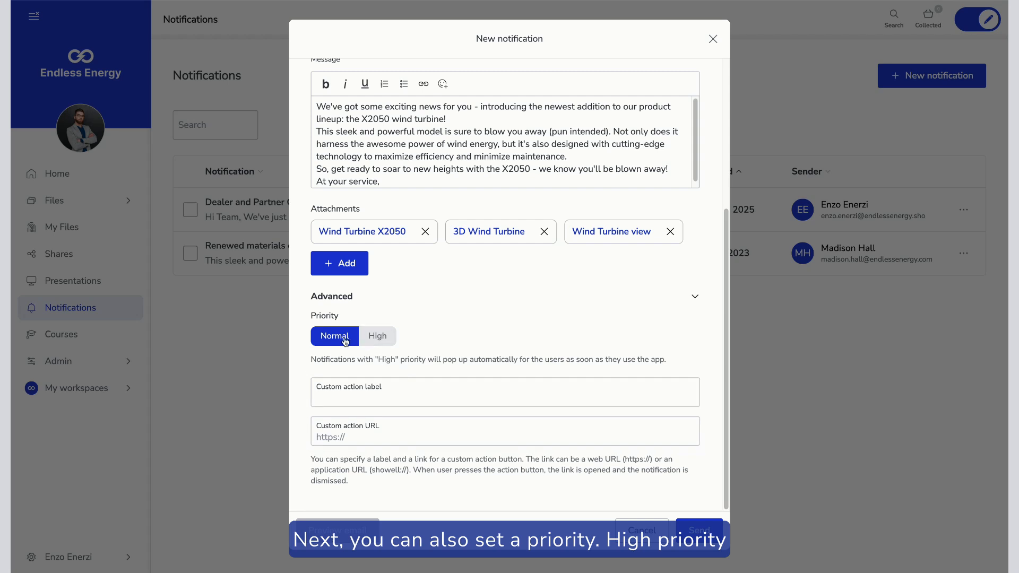
pyautogui.click(371, 340)
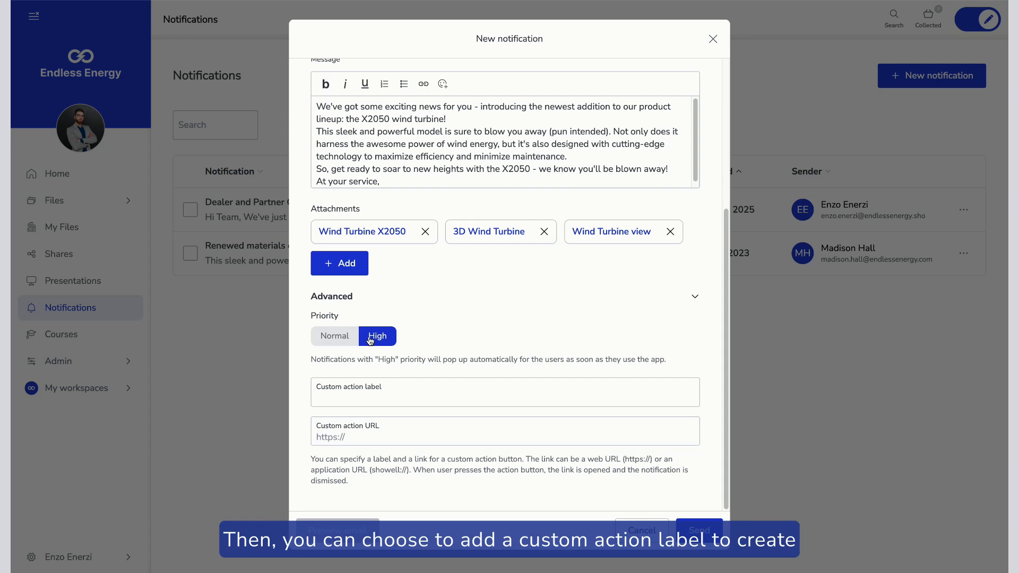
pyautogui.click(338, 398)
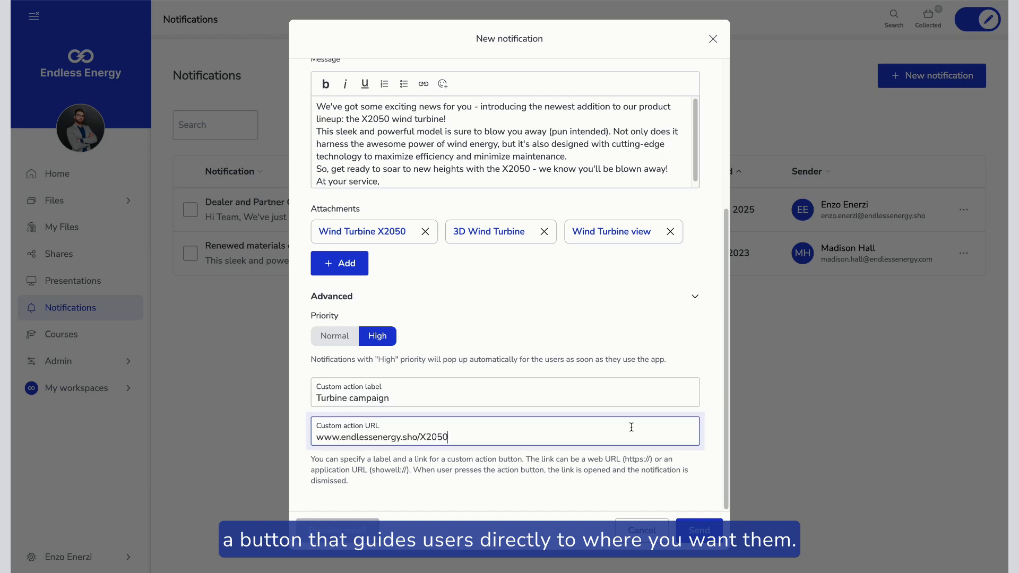
pyautogui.click(711, 439)
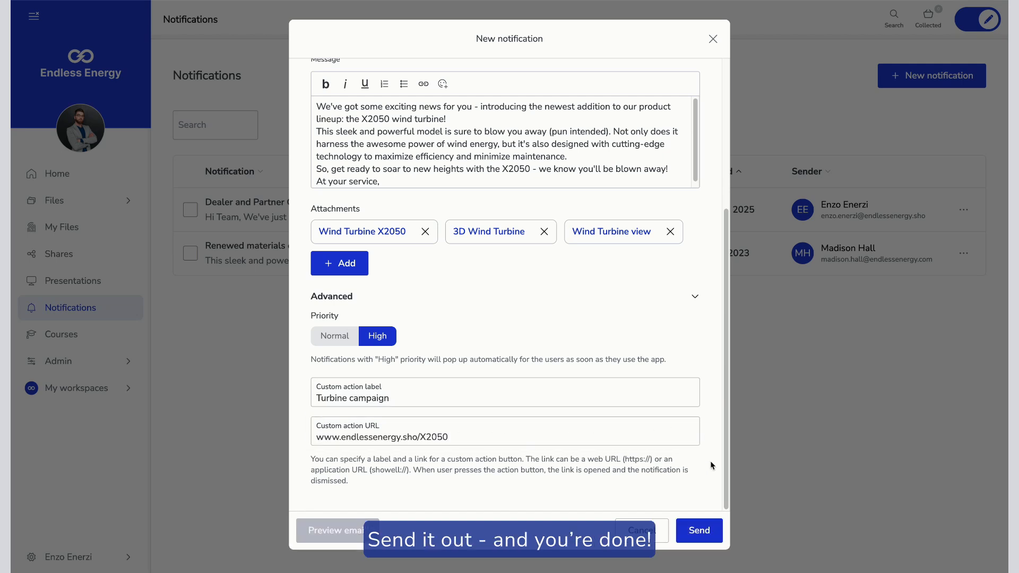
pyautogui.click(701, 528)
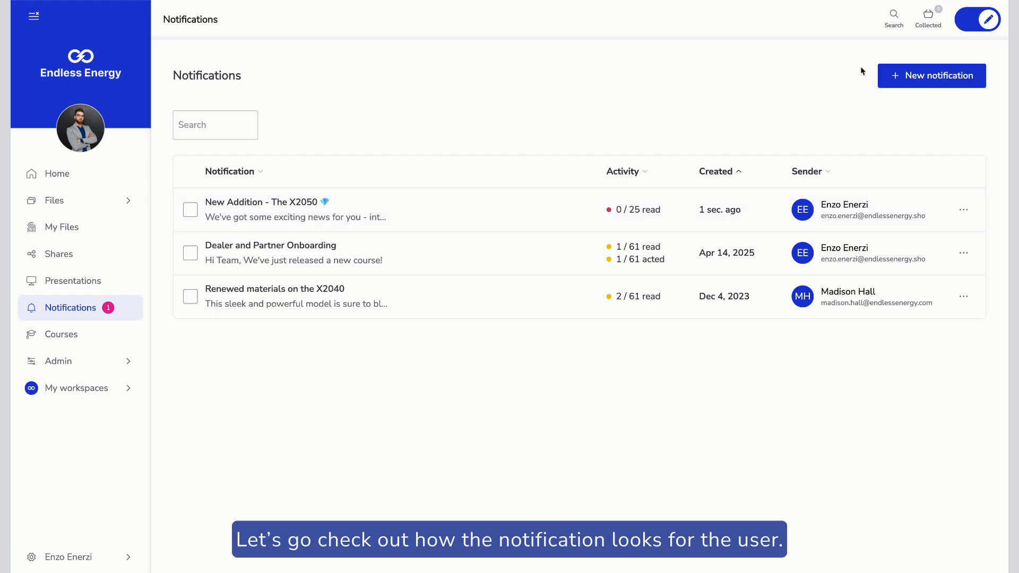
# Exit Edit mode and open the "New Addition - The X2050" notification to read it as a recipient
pyautogui.click(974, 24)
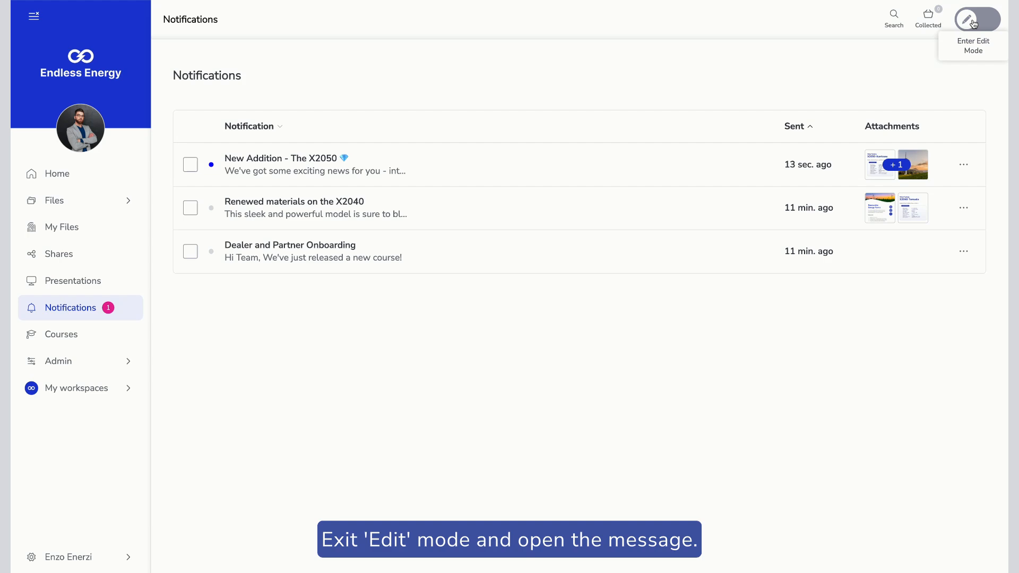
pyautogui.click(423, 169)
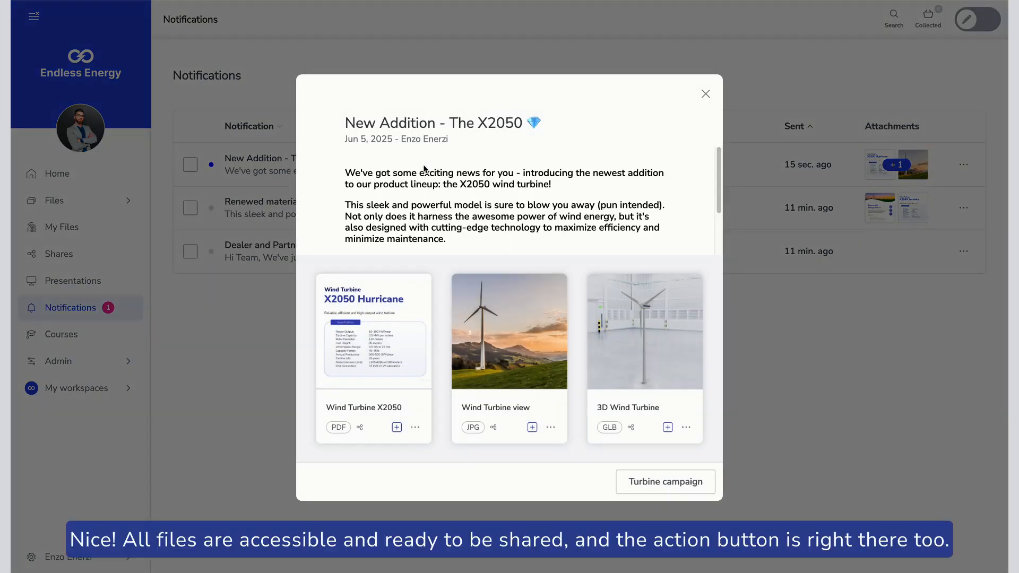
pyautogui.scroll(-2, 424, 170)
pyautogui.scroll(-1, 425, 175)
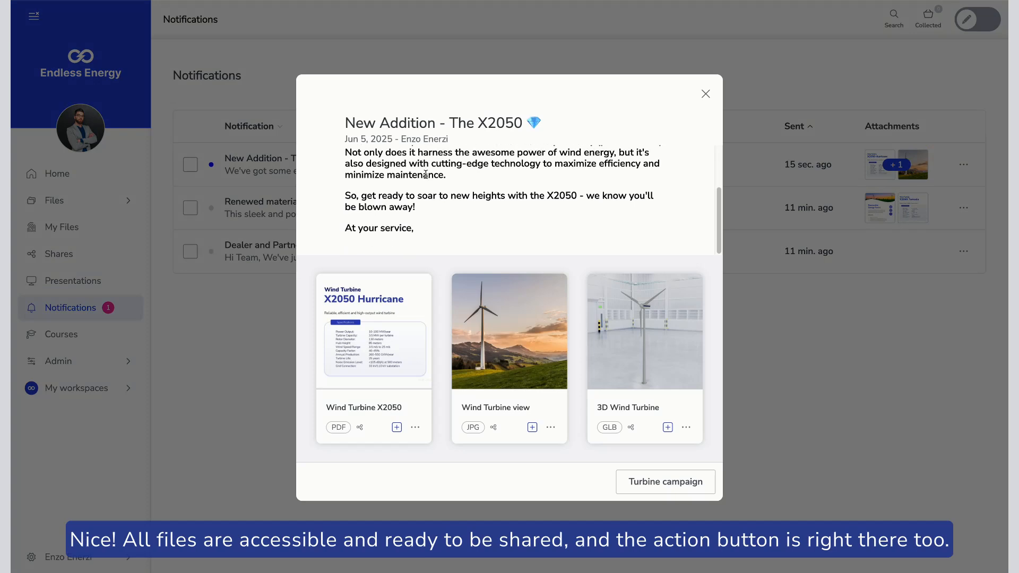